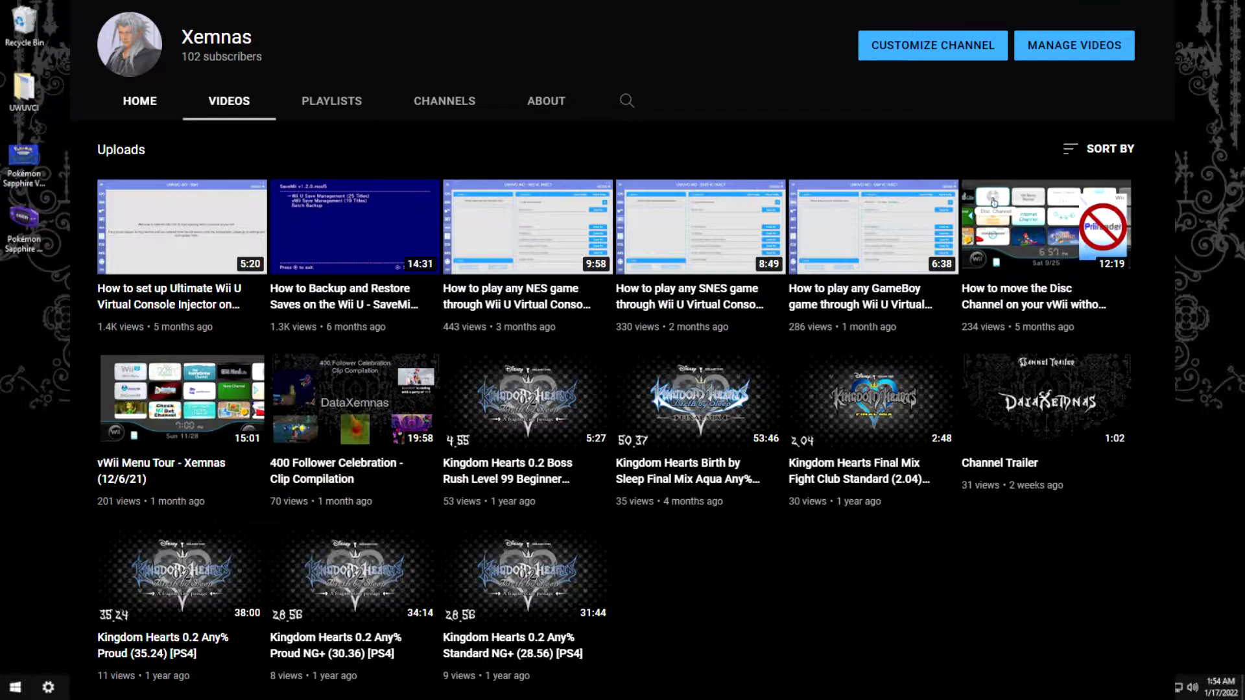
# Leave the fullscreen YouTube browser to show the desktop with the UWUVCI folder
pyautogui.press('super+d')
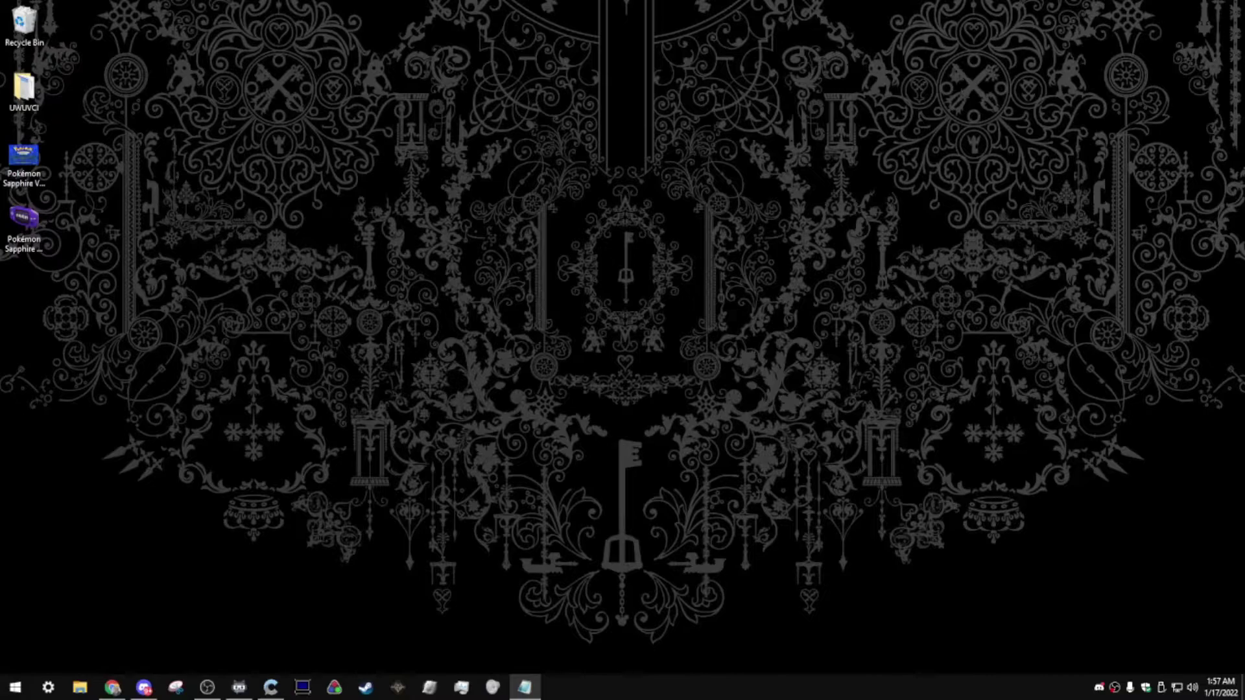
# Launch UWUVCI AIO v3.0 from the Start Menu's app list under U
pyautogui.press('super')
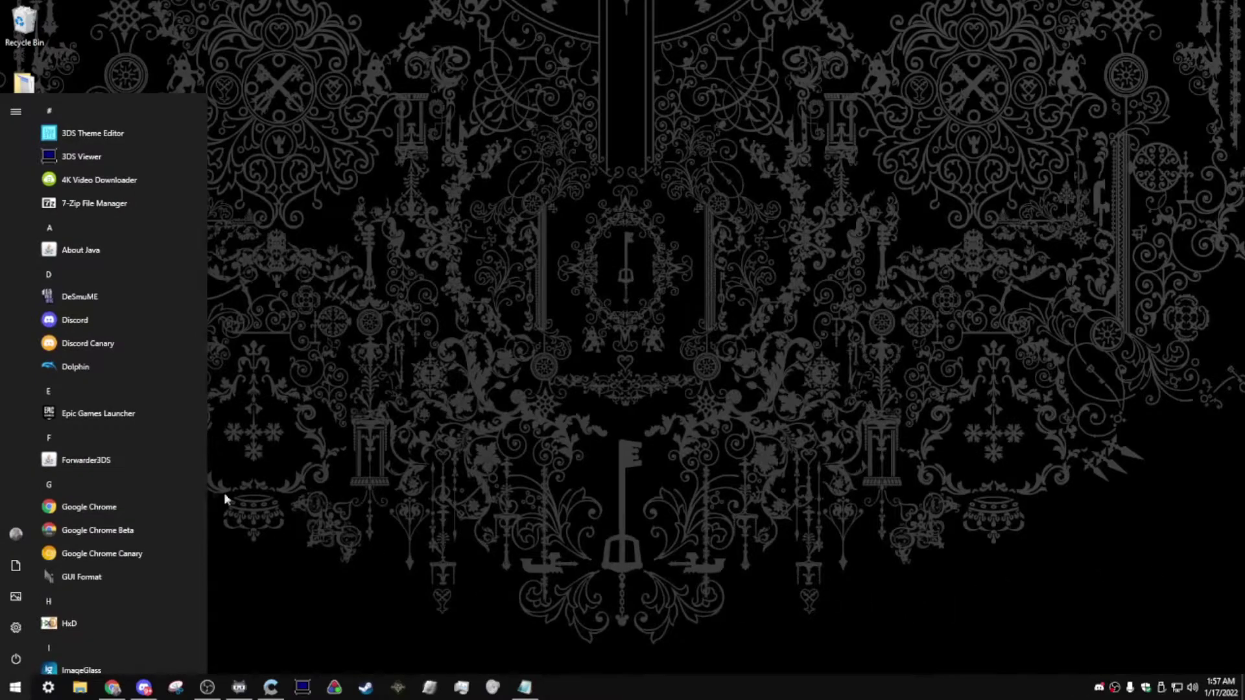
pyautogui.scroll(-10, 180, 479)
pyautogui.scroll(-3, 185, 488)
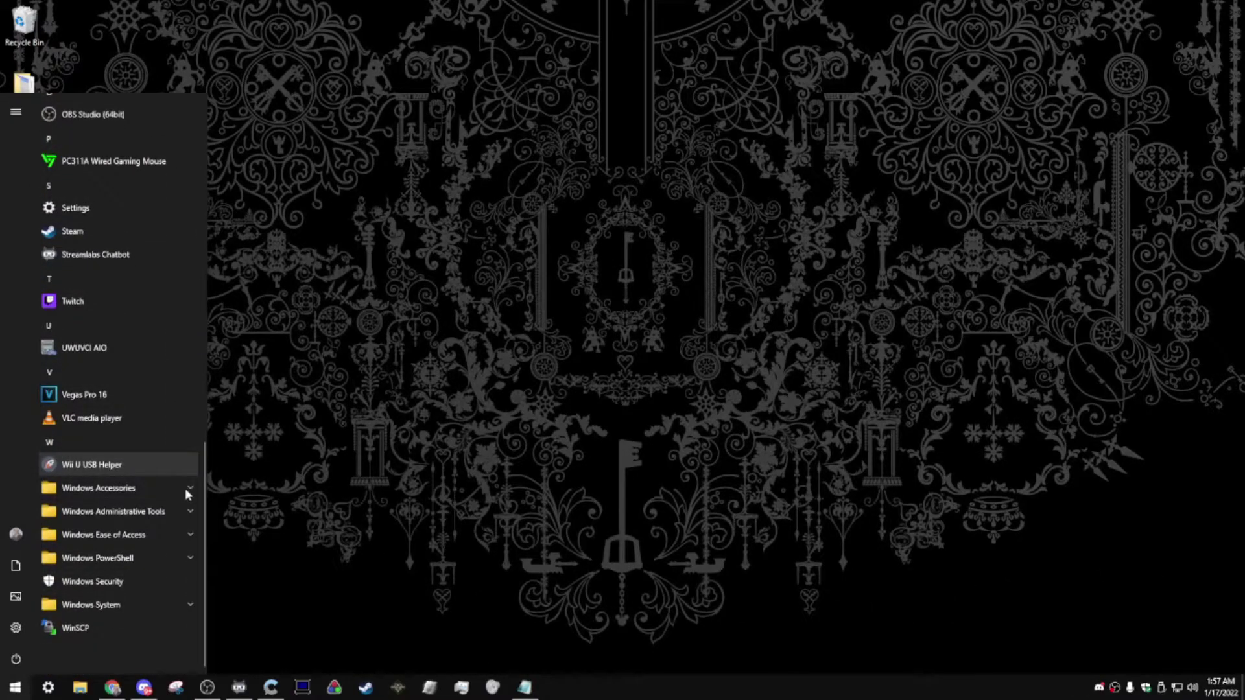
pyautogui.click(166, 350)
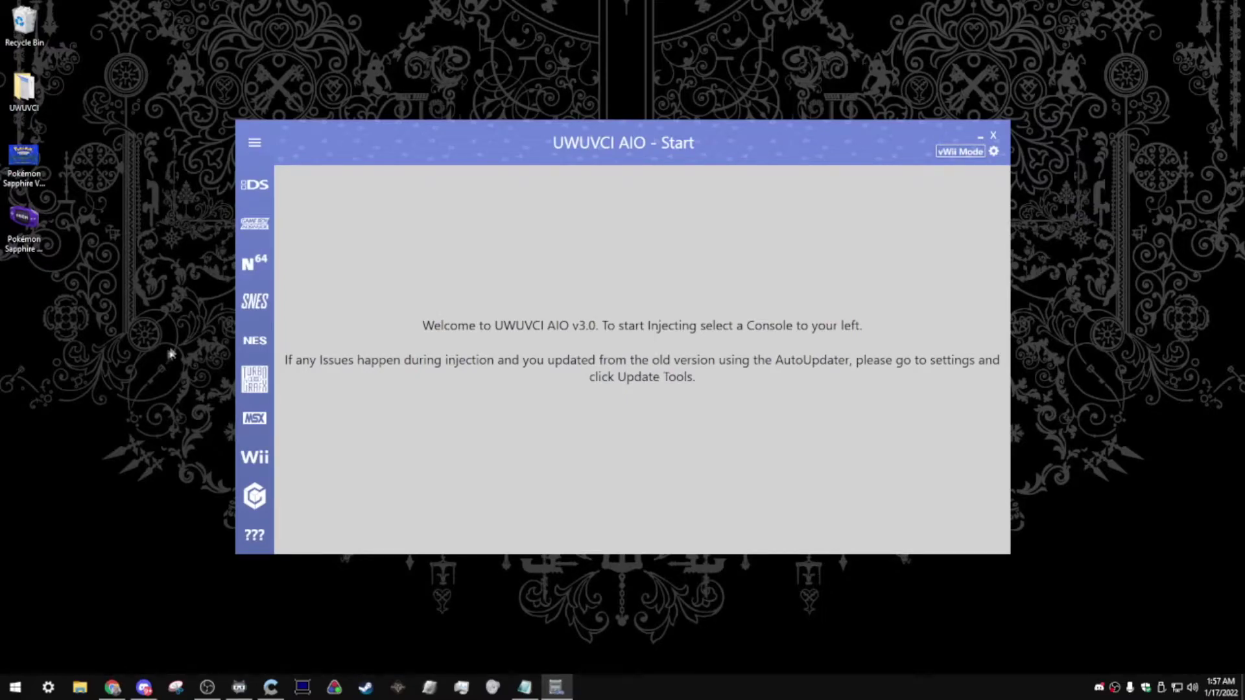
# Switch to the GBA VC Inject page and expand the BaseRom dropdown
pyautogui.click(252, 227)
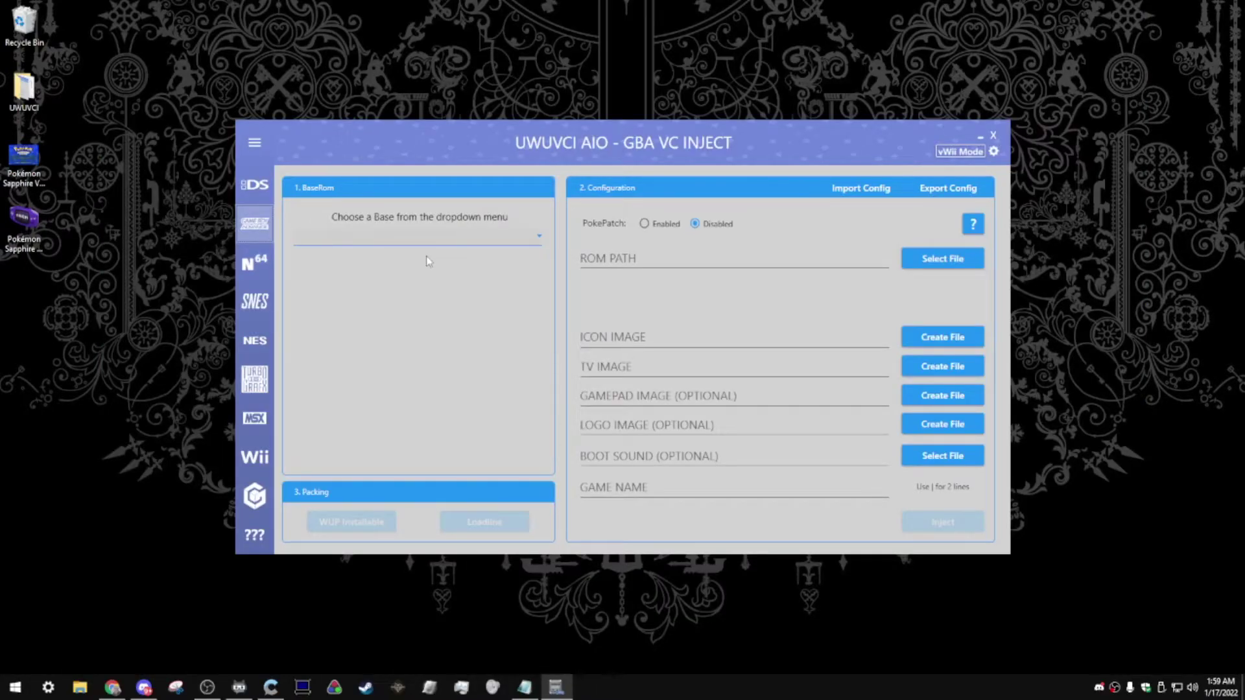
pyautogui.click(422, 240)
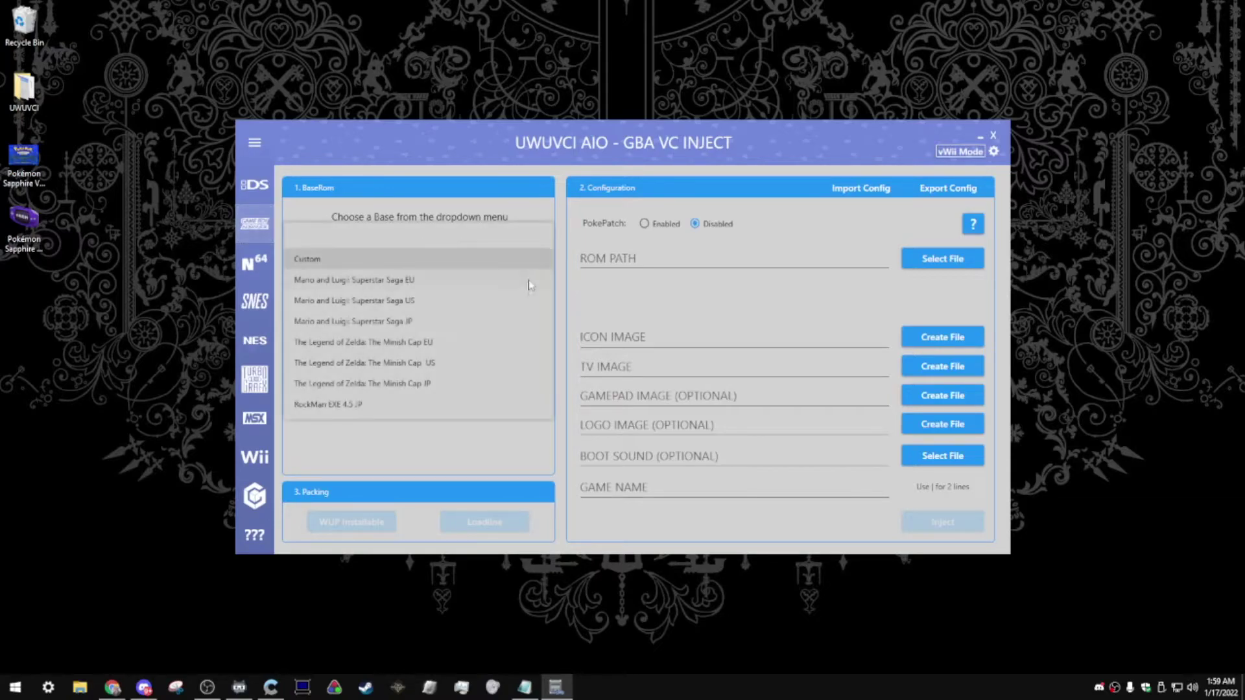
# Pick RockMan EXE 4.5 JP as the base game and download it
pyautogui.click(428, 406)
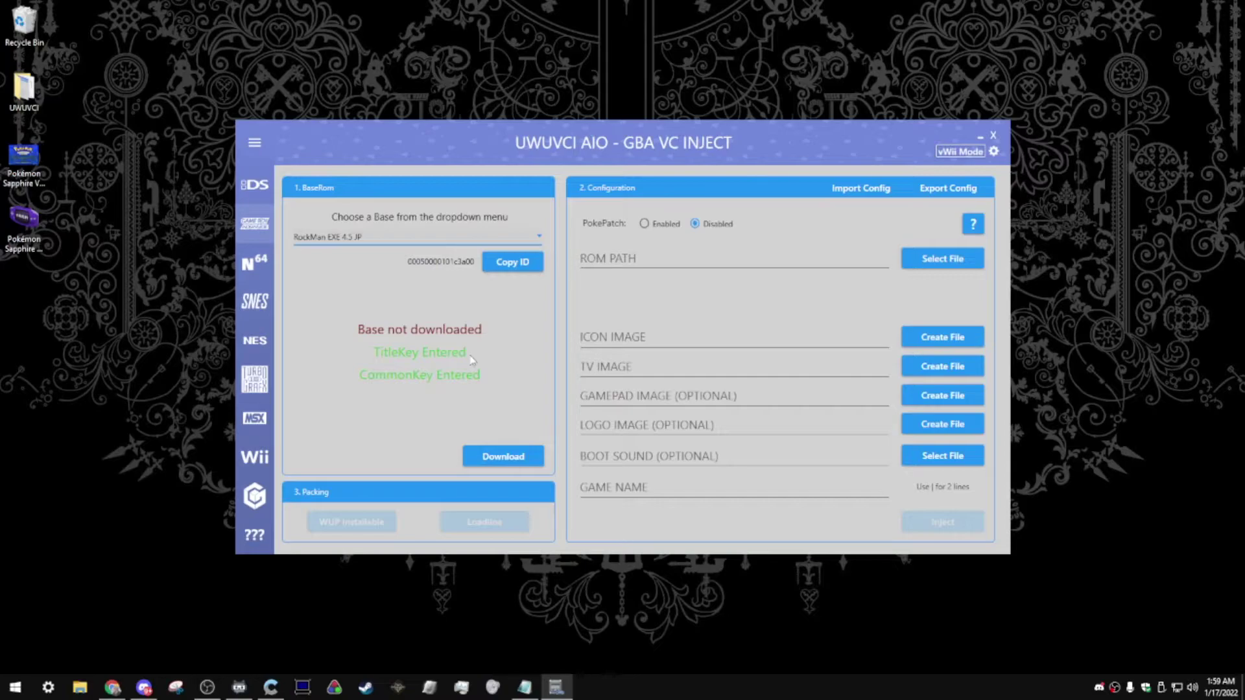
pyautogui.click(513, 462)
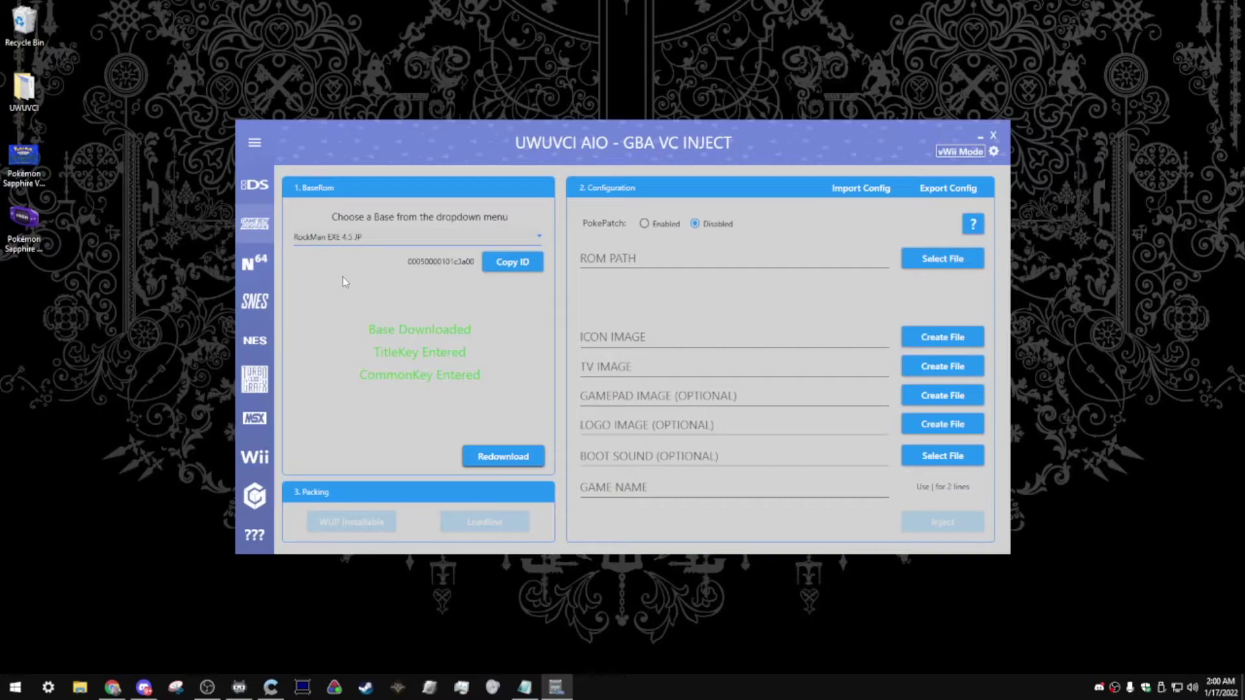
# Enable PokePatch and load Pokémon Sapphire Version.gba as the ROM
pyautogui.moveTo(617, 228)
pyautogui.moveTo(683, 428)
pyautogui.click(645, 223)
pyautogui.click(942, 259)
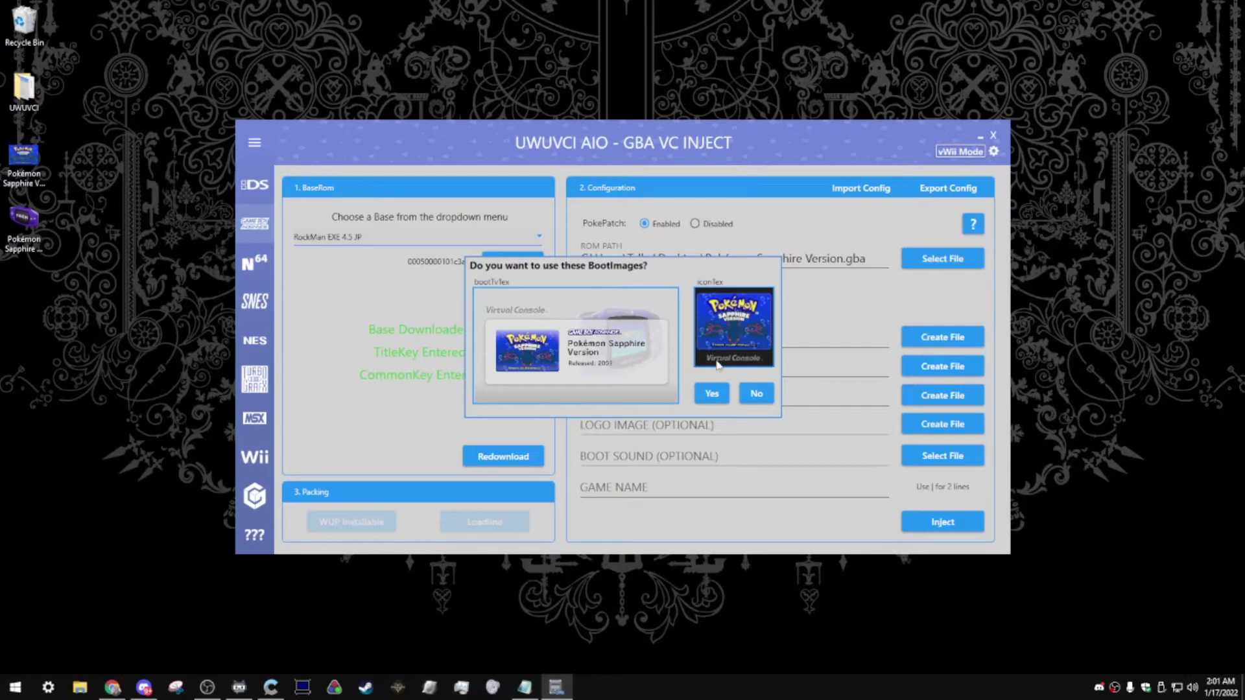
# Accept the suggested Sapphire boot images, paste the game name, and inject
pyautogui.click(712, 392)
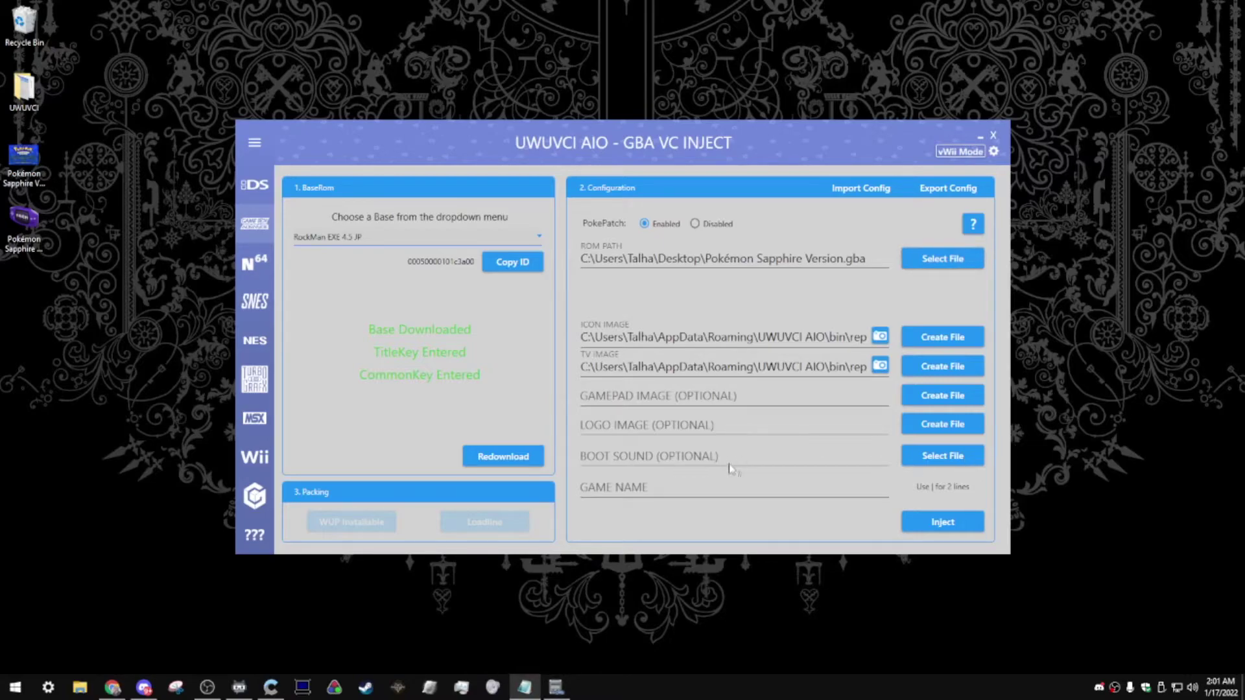
pyautogui.click(745, 487)
pyautogui.write('Pokémon Sapphire Version')
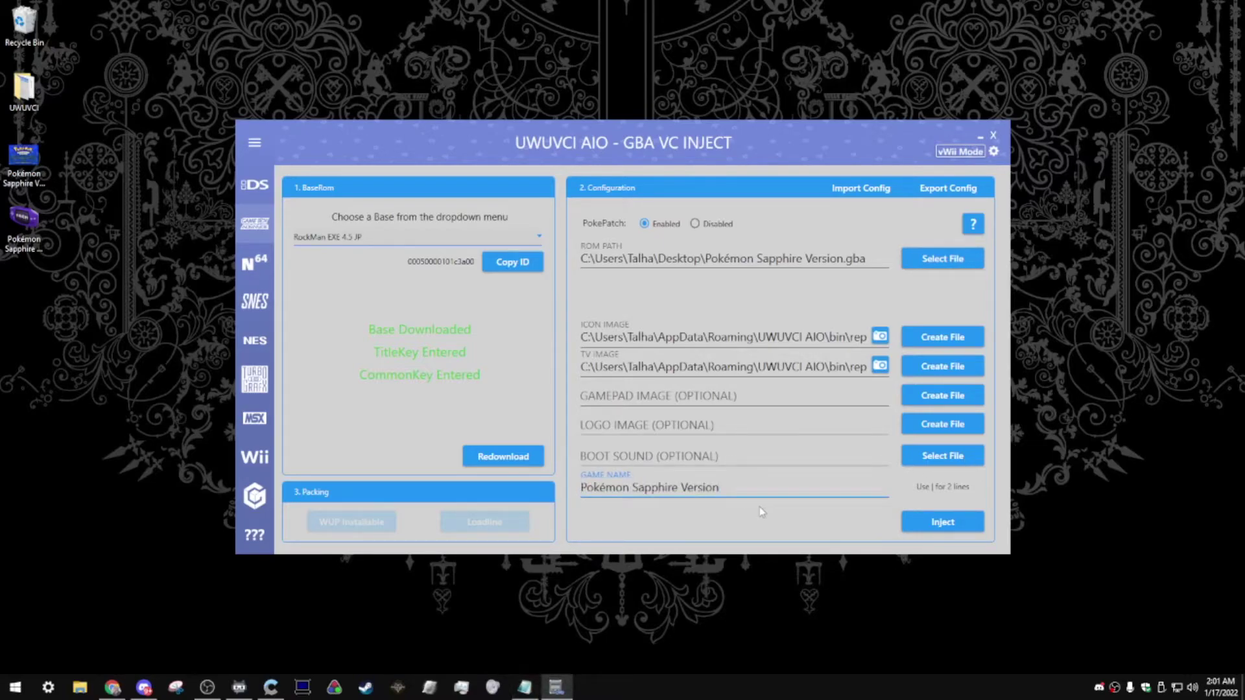
pyautogui.click(916, 530)
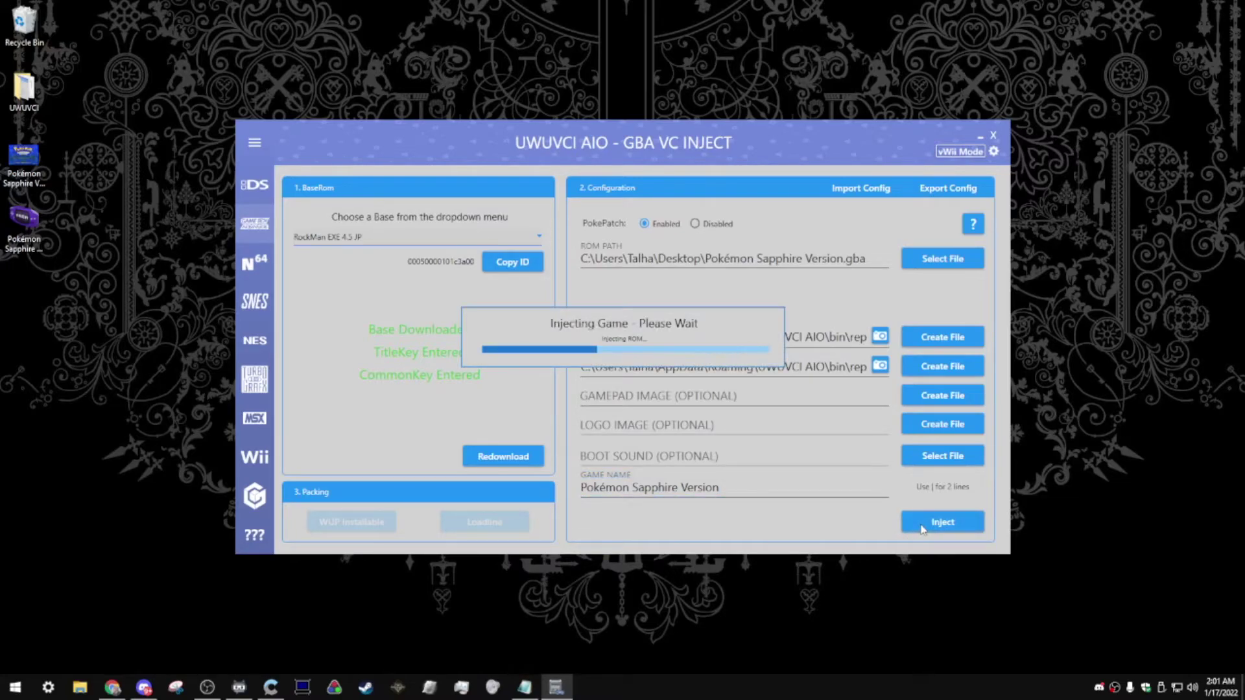
# Package the finished inject as a WUP installable
pyautogui.click(755, 358)
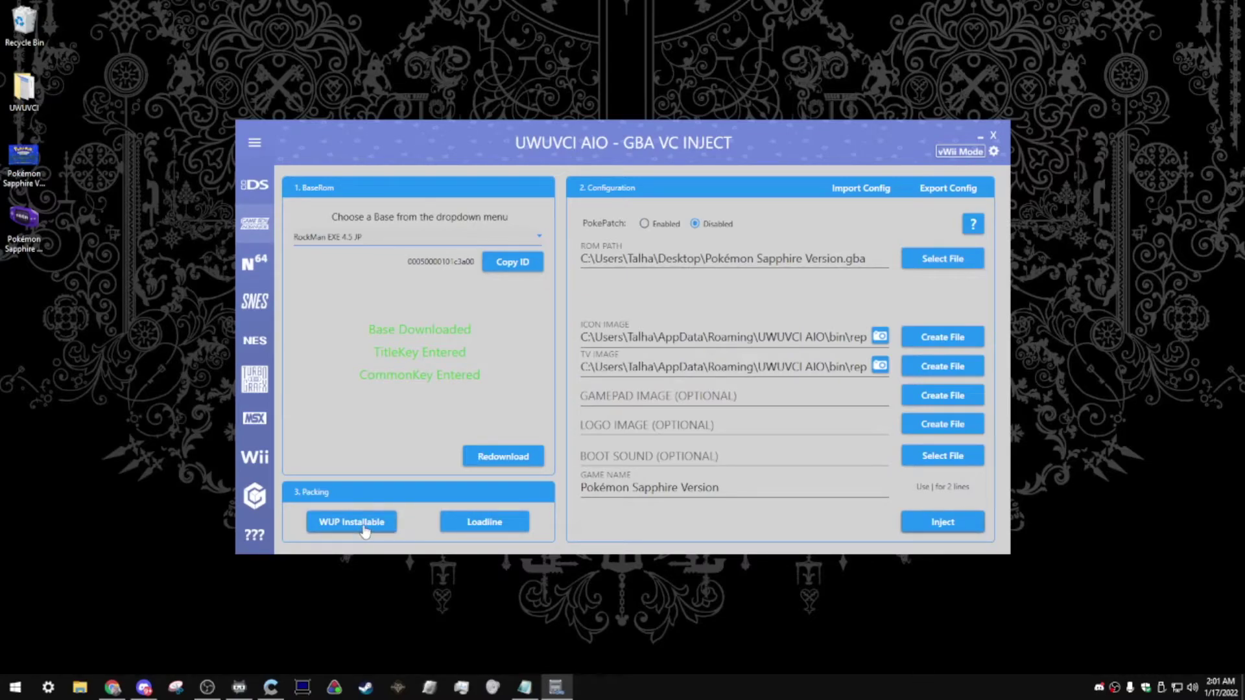
pyautogui.click(364, 528)
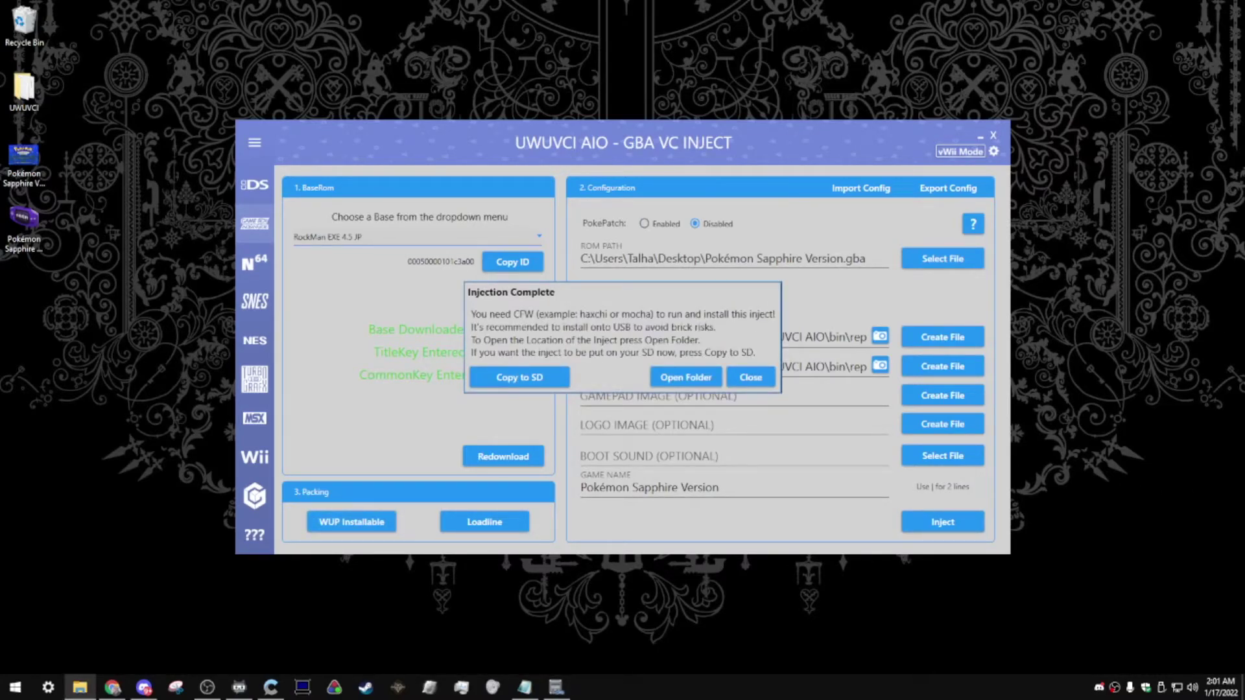
pyautogui.click(687, 383)
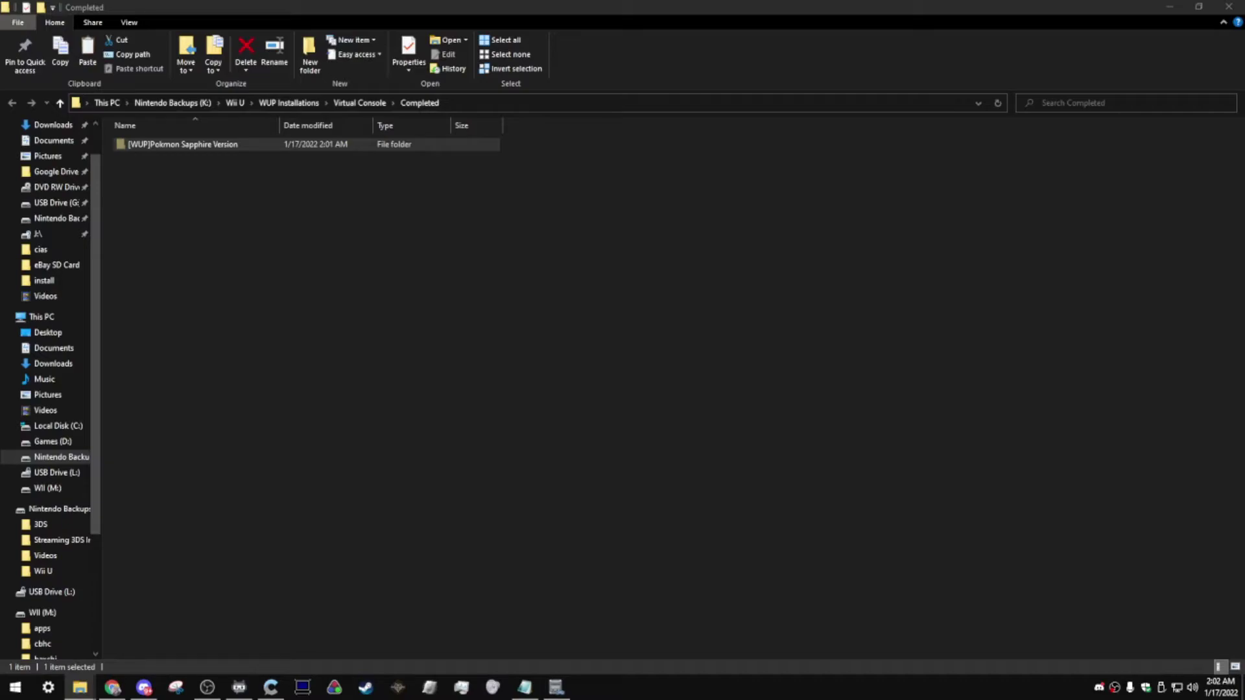
# Copy the [WUP]Pokemon Sapphire Version folder into WII (M:)\install
pyautogui.hotkey('ctrl', 'c')
pyautogui.hotkey('alt', 'Tab')
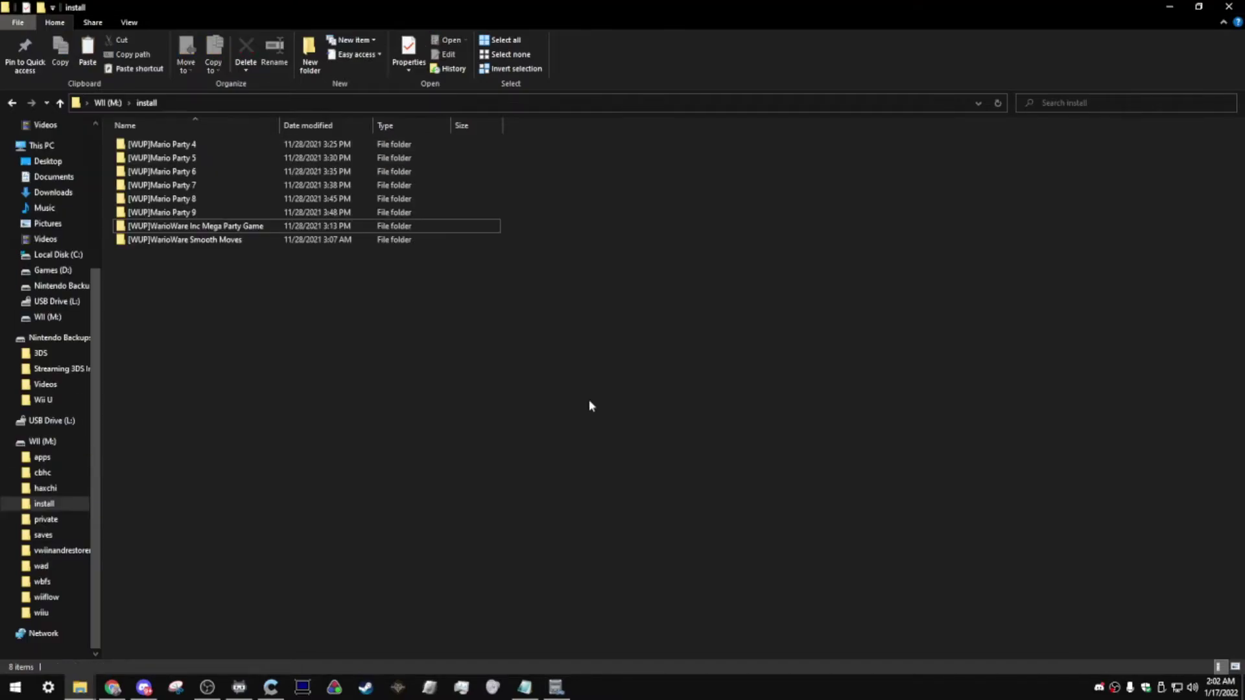
pyautogui.hotkey('ctrl', 'v')
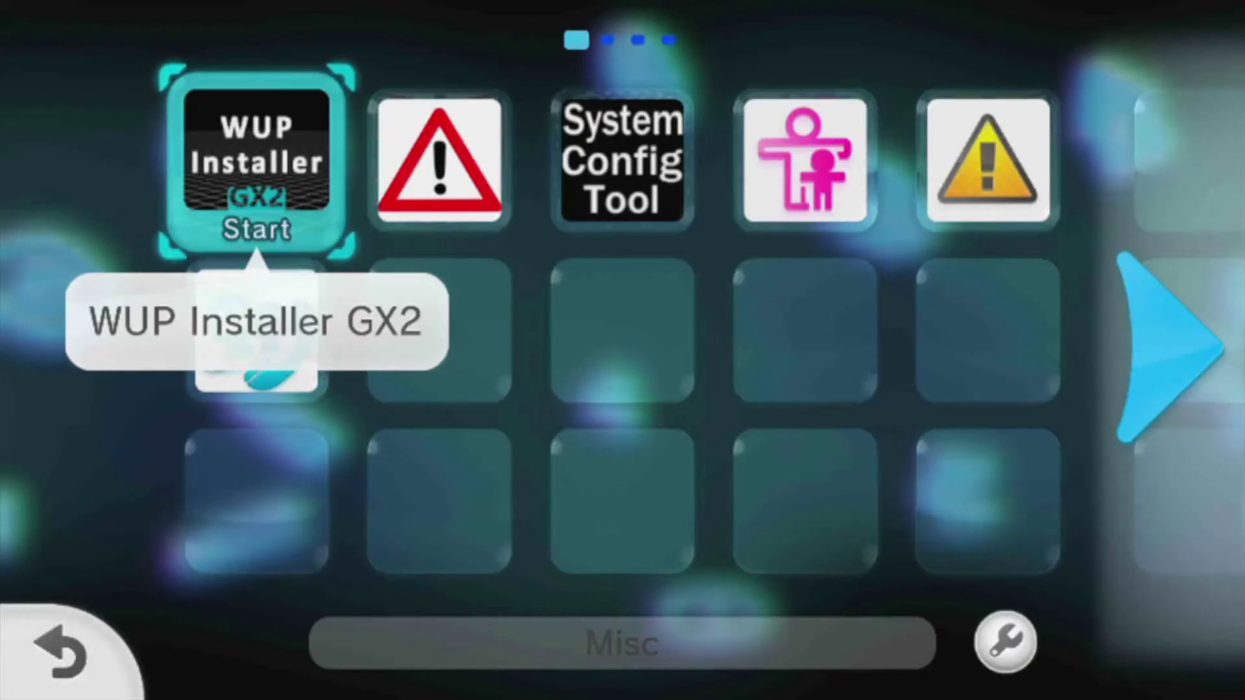
# Install Pokémon Sapphire Version to USB with WUP Installer GX2, then bring up the HOME Menu
pyautogui.press('Return')
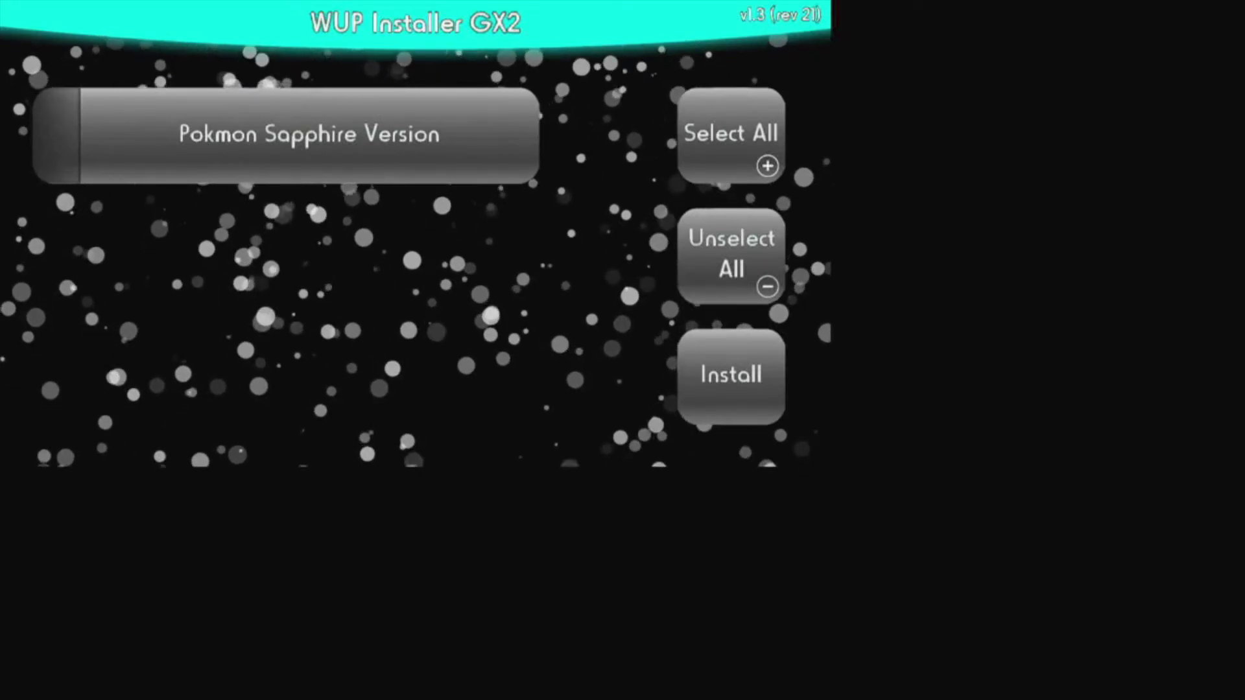
pyautogui.click(286, 135)
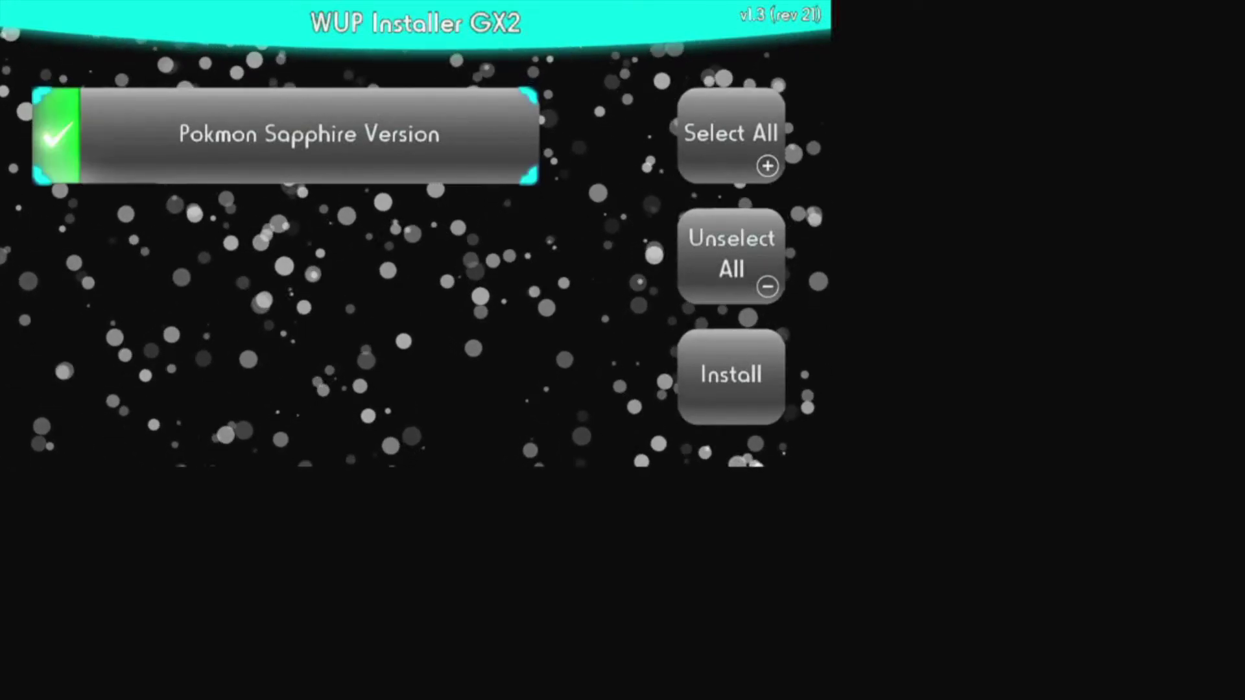
pyautogui.click(730, 375)
pyautogui.press('Return')
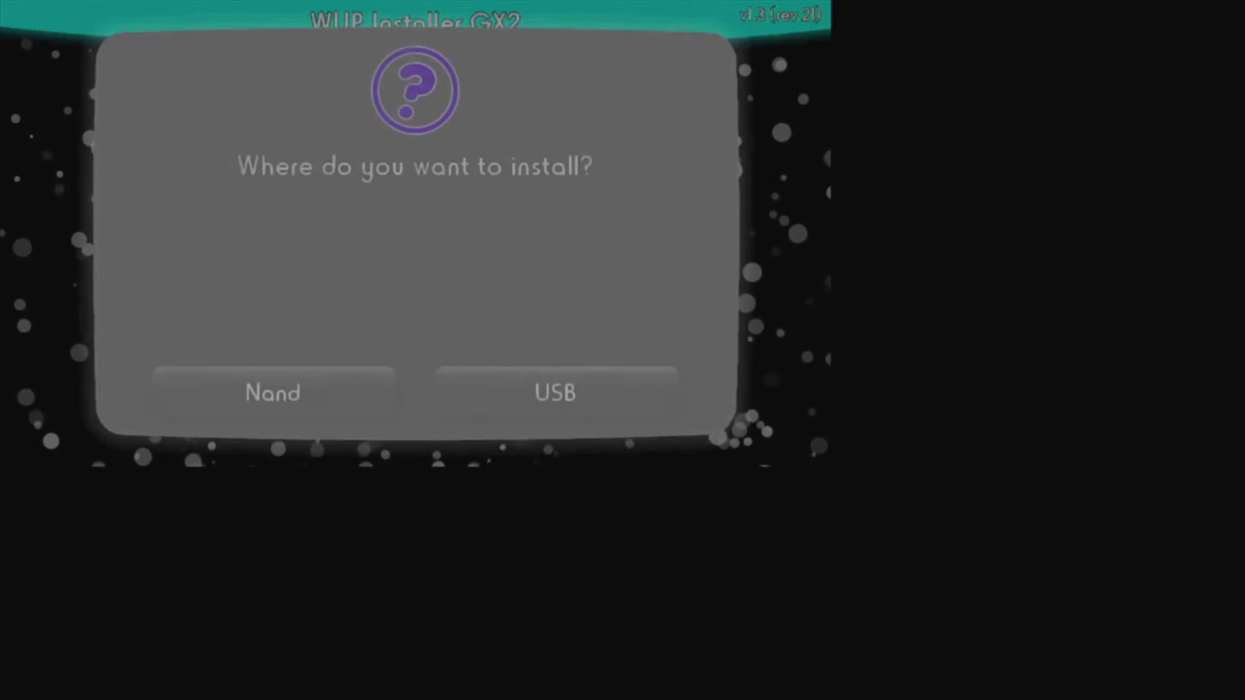
pyautogui.press('Right')
pyautogui.press('Return')
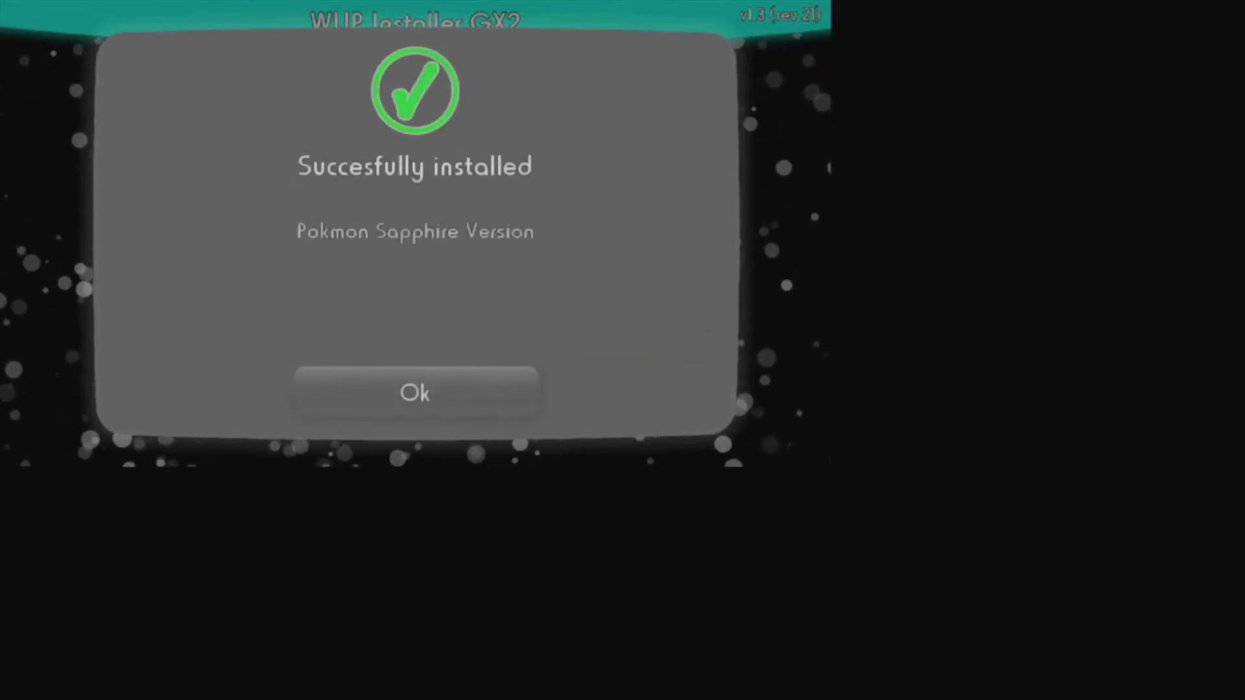
pyautogui.press('Return')
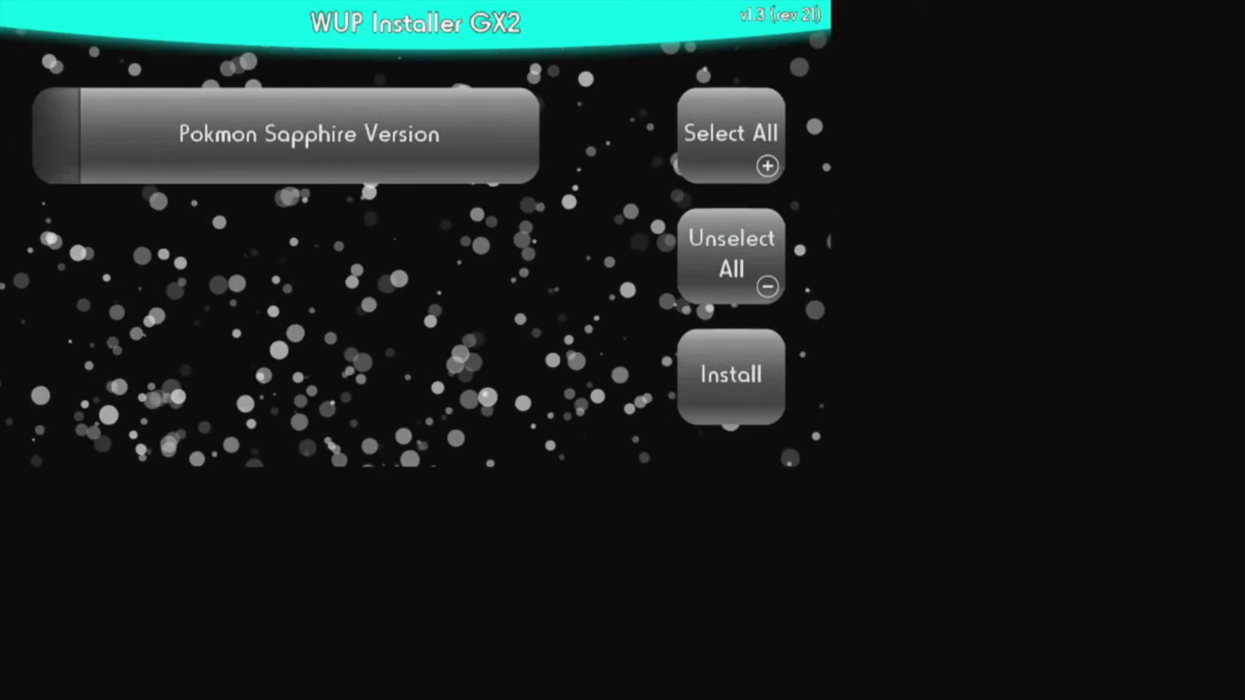
pyautogui.press('Home')
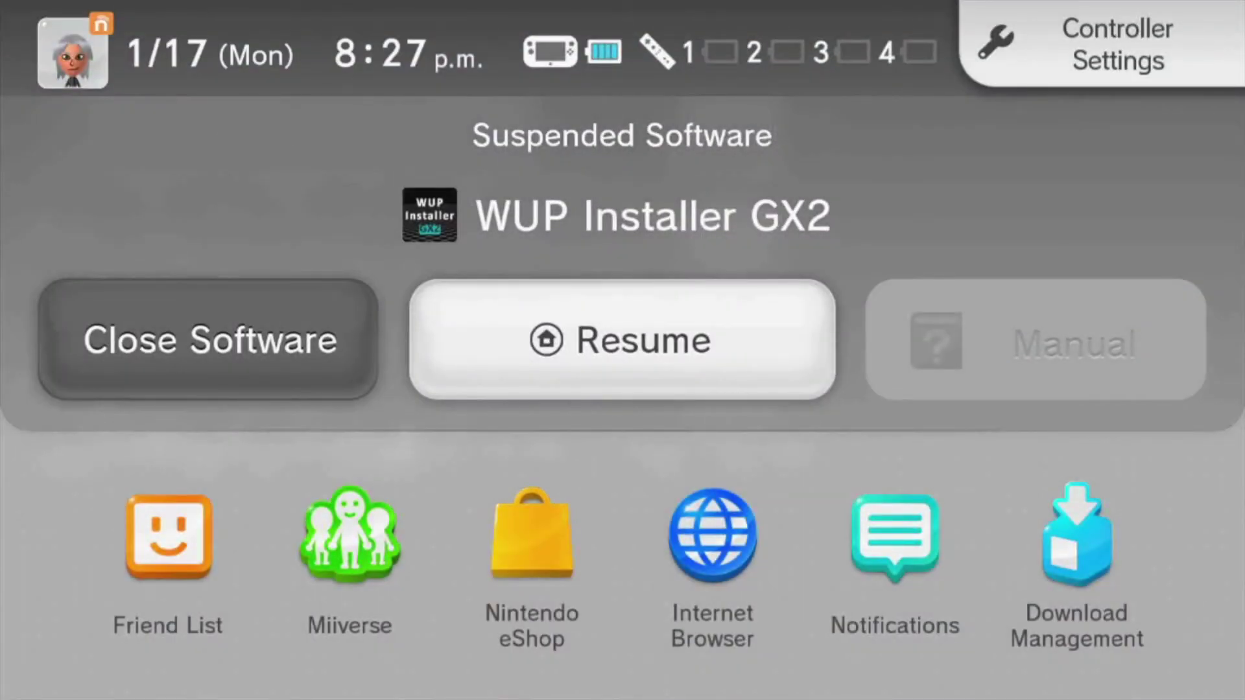
# Close the installer and resume Pokémon Sapphire Version from its suspend point
pyautogui.press('Left')
pyautogui.press('Return')
pyautogui.press('Return')
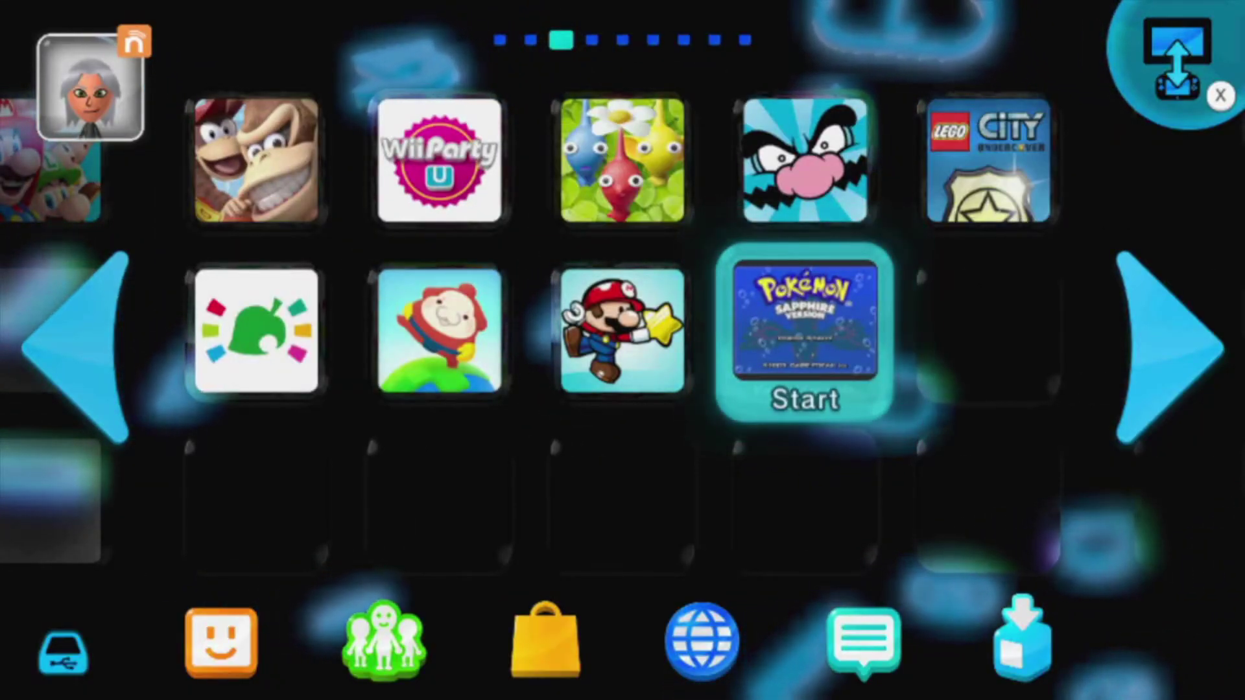
pyautogui.press('Return')
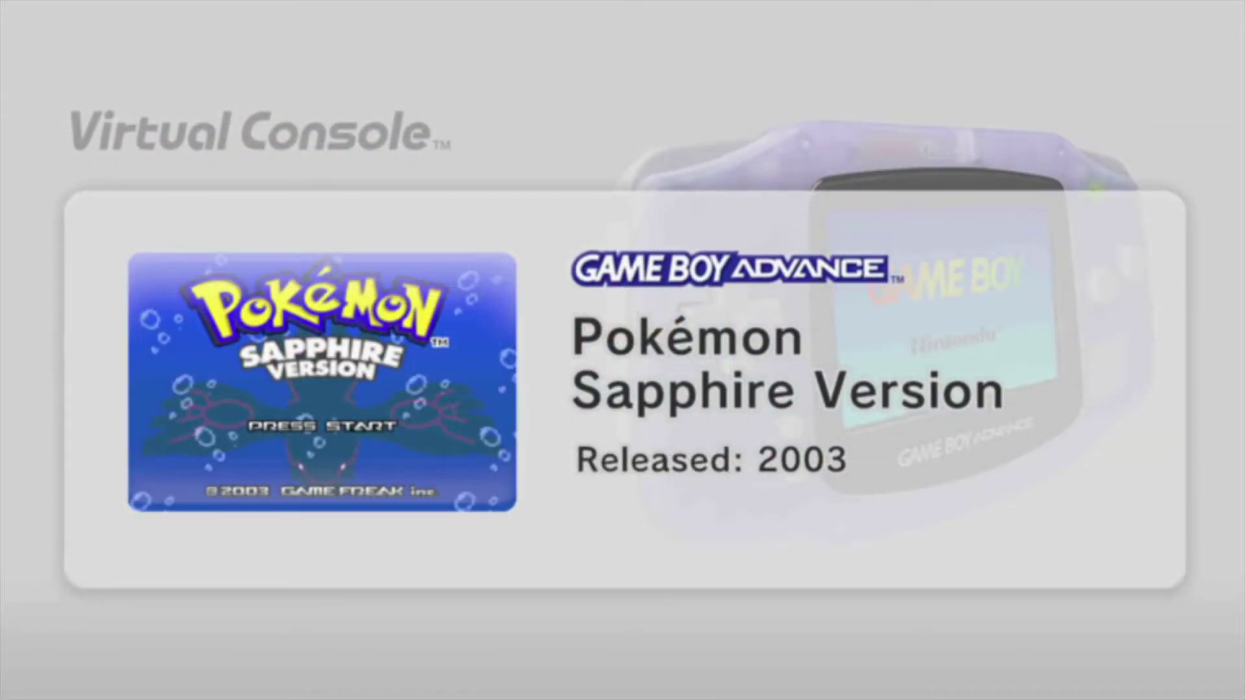
pyautogui.press('Return')
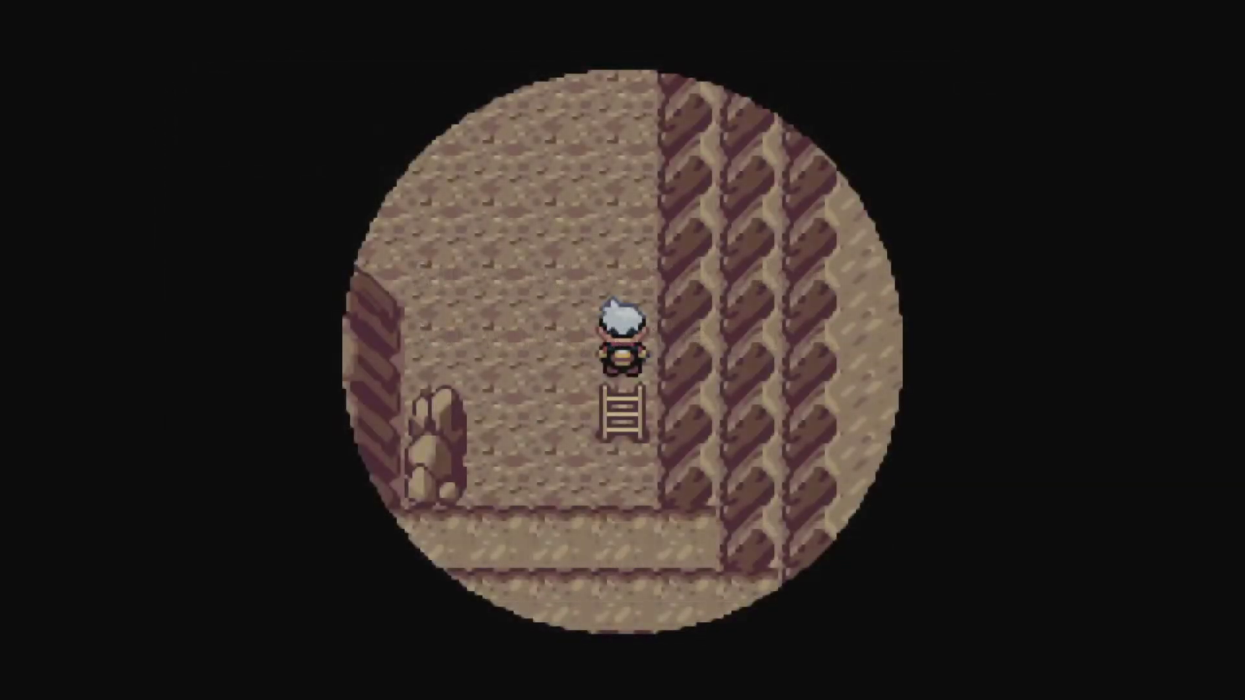
# Walk left through Granite Cave and run from the wild Abra
pyautogui.press('Left')
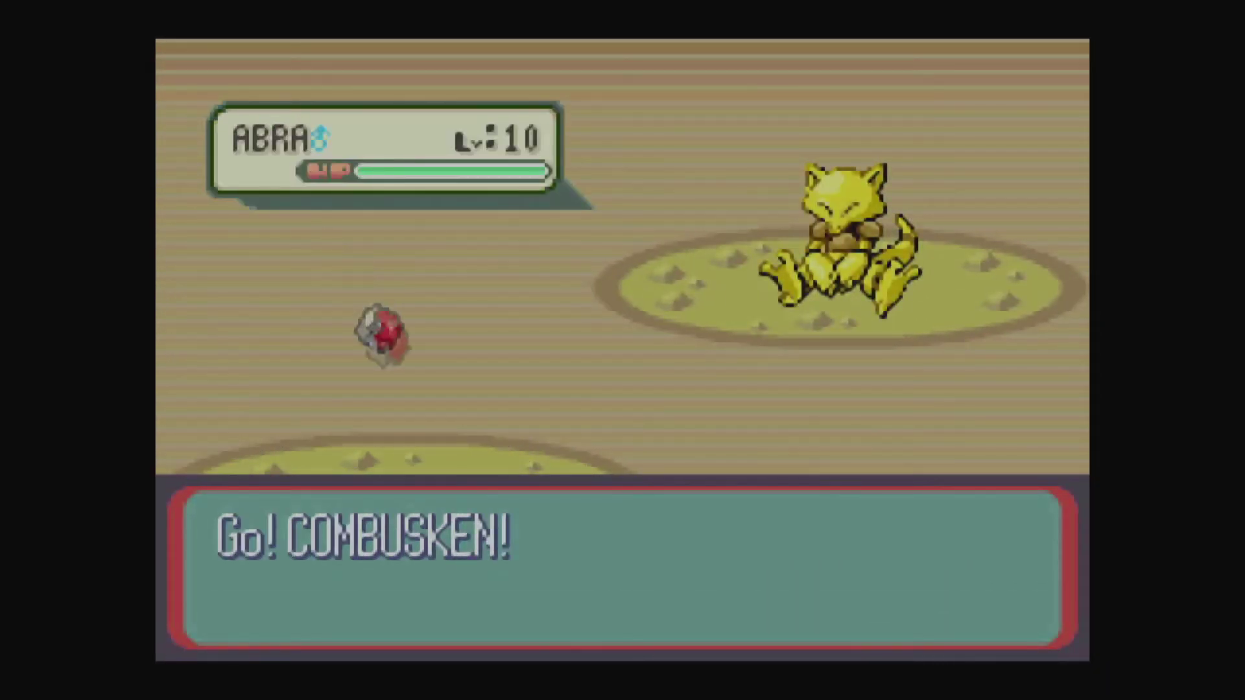
pyautogui.press('Right')
pyautogui.press('x')
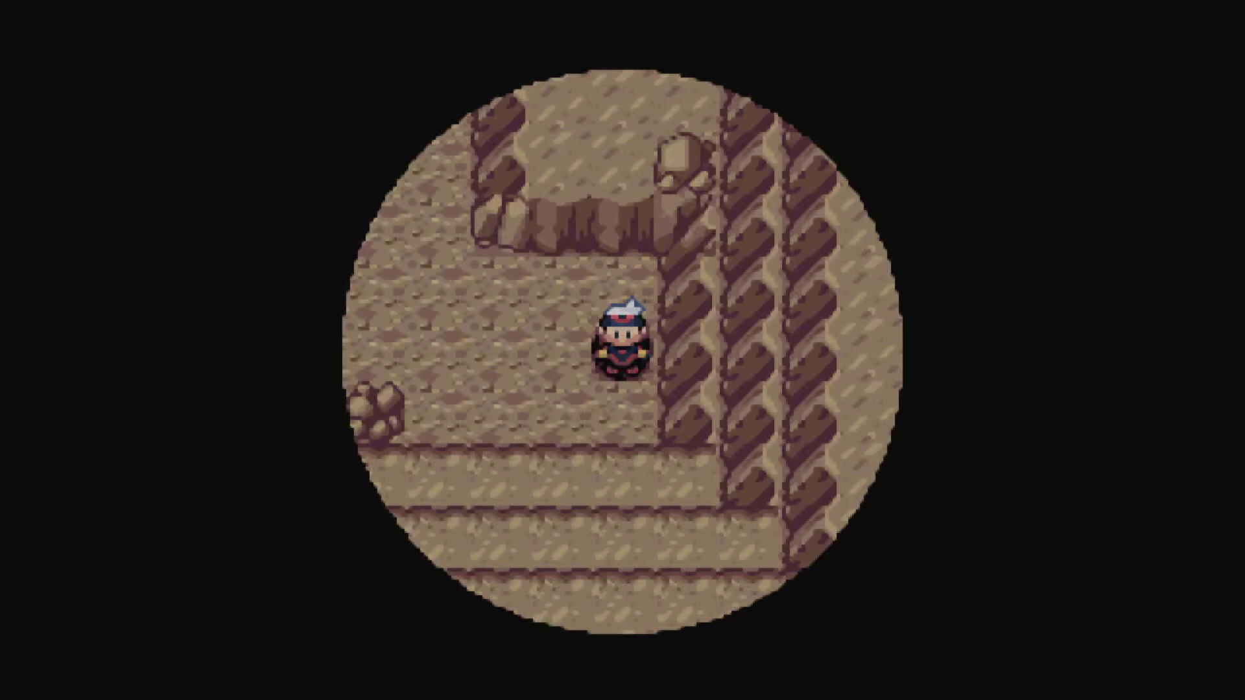
pyautogui.press('Escape')
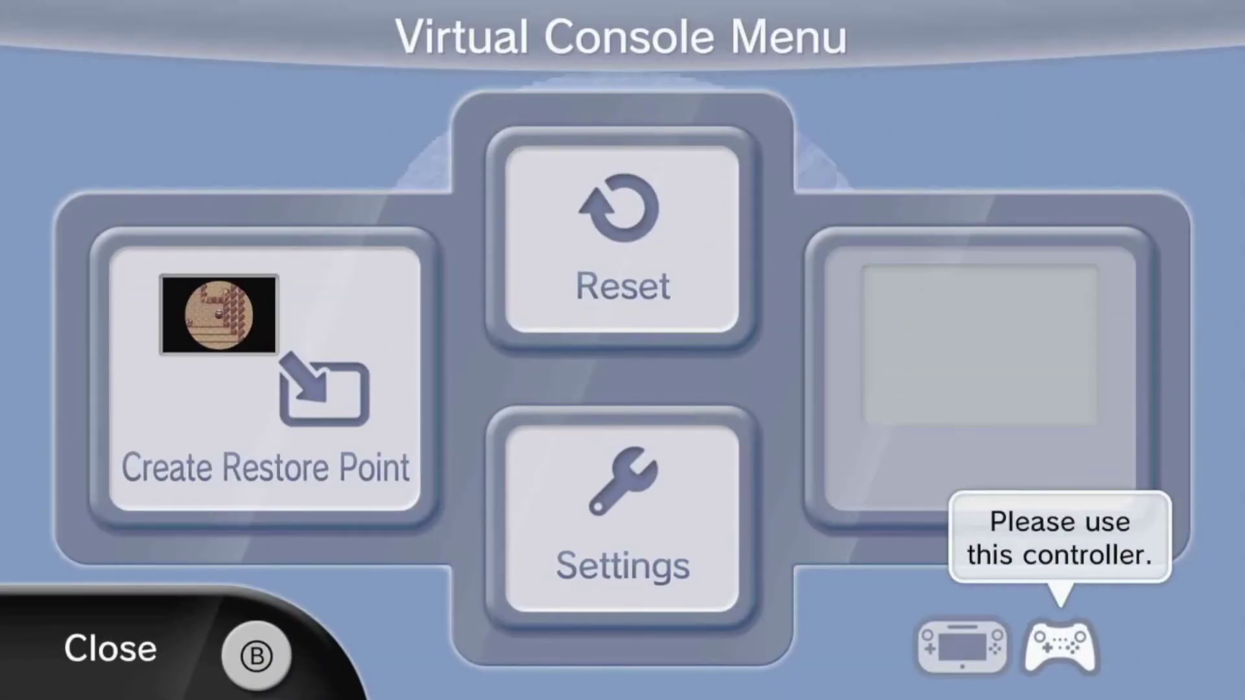
pyautogui.press('Left')
pyautogui.press('Right')
pyautogui.press('Left')
pyautogui.press('Right')
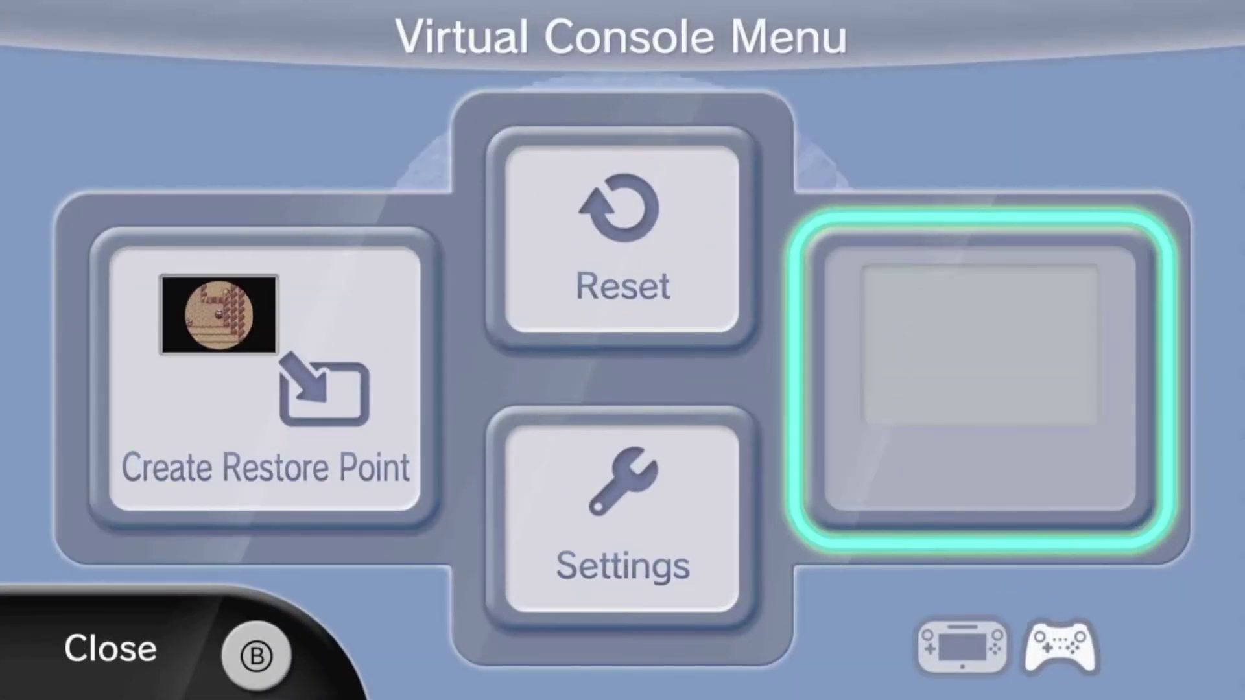
pyautogui.press('Left')
pyautogui.press('Right')
pyautogui.press('Left')
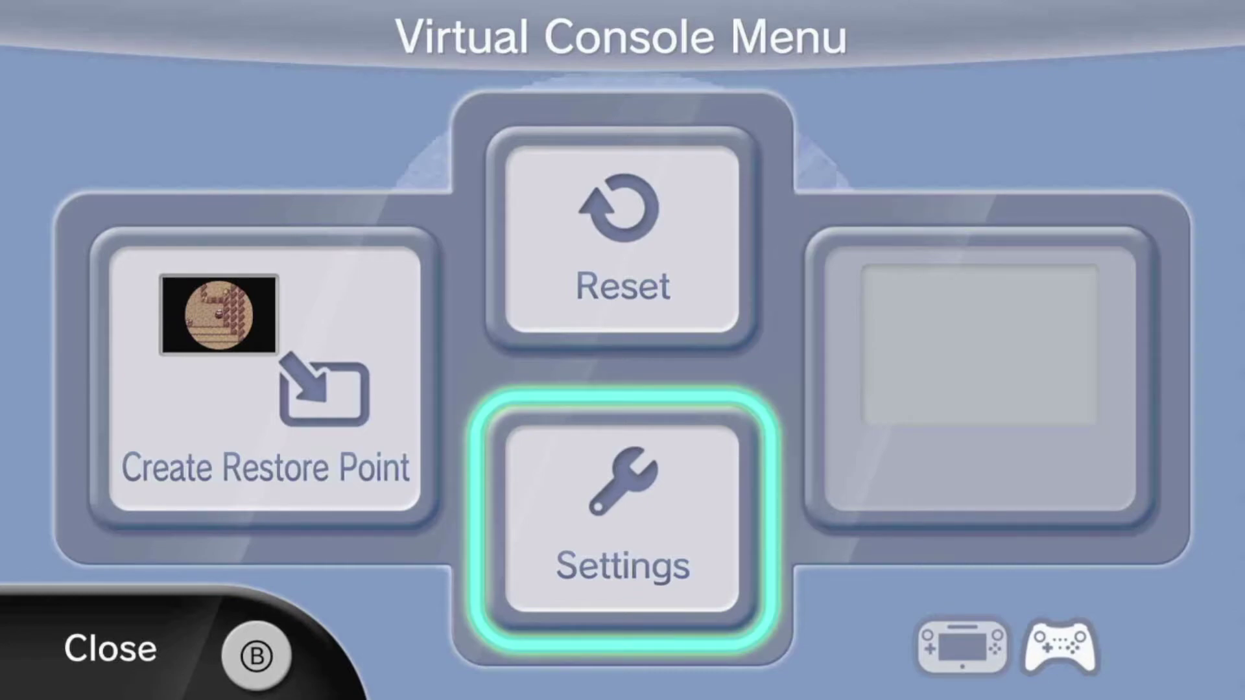
pyautogui.press('Return')
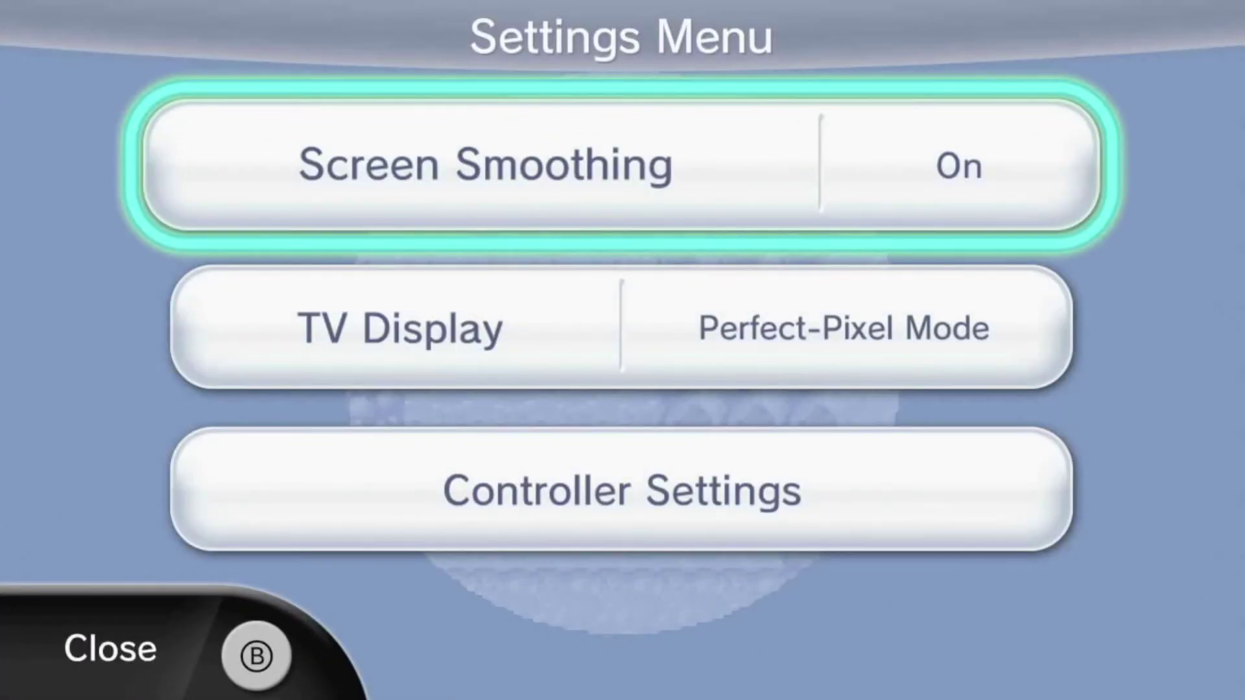
pyautogui.press('Down')
pyautogui.press('Down')
pyautogui.press('Return')
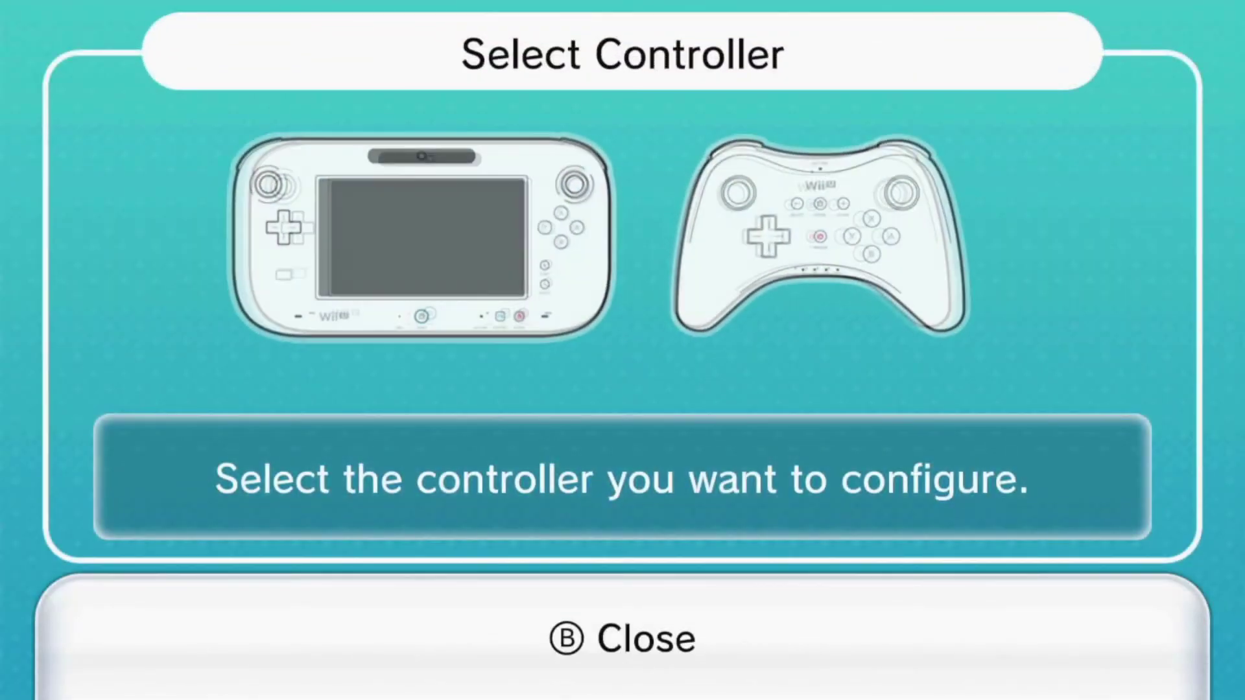
pyautogui.press('Return')
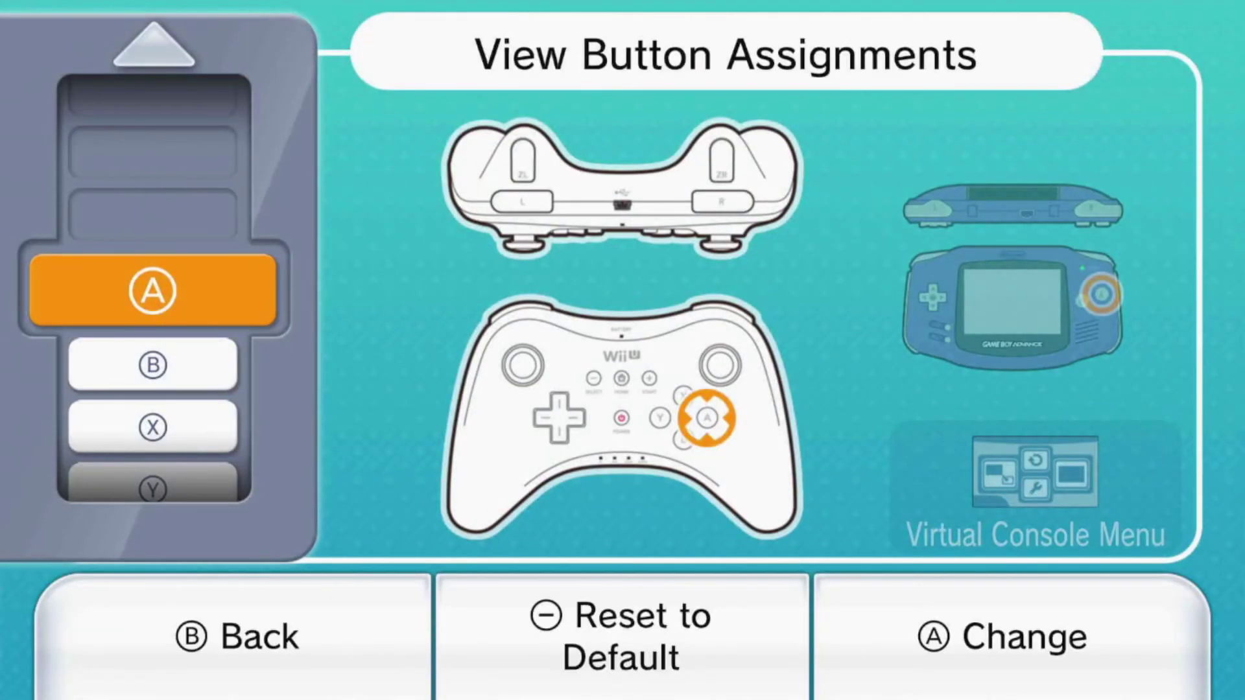
pyautogui.press('Escape')
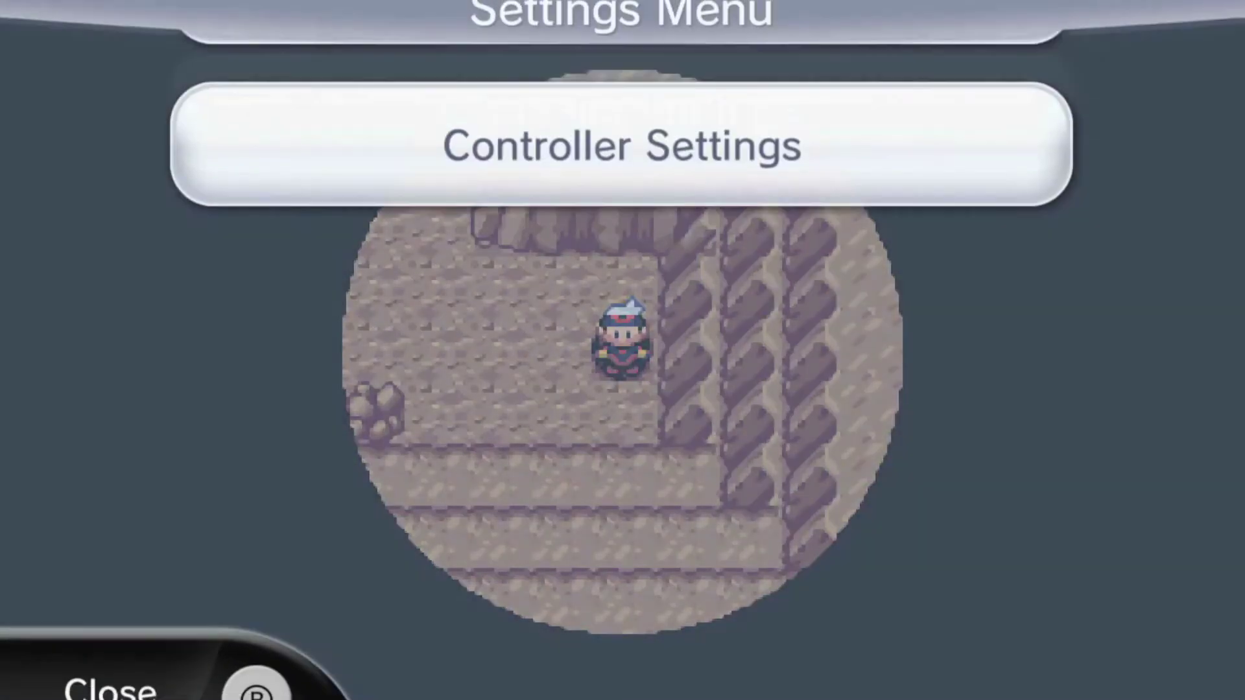
pyautogui.press('Up')
pyautogui.press('Return')
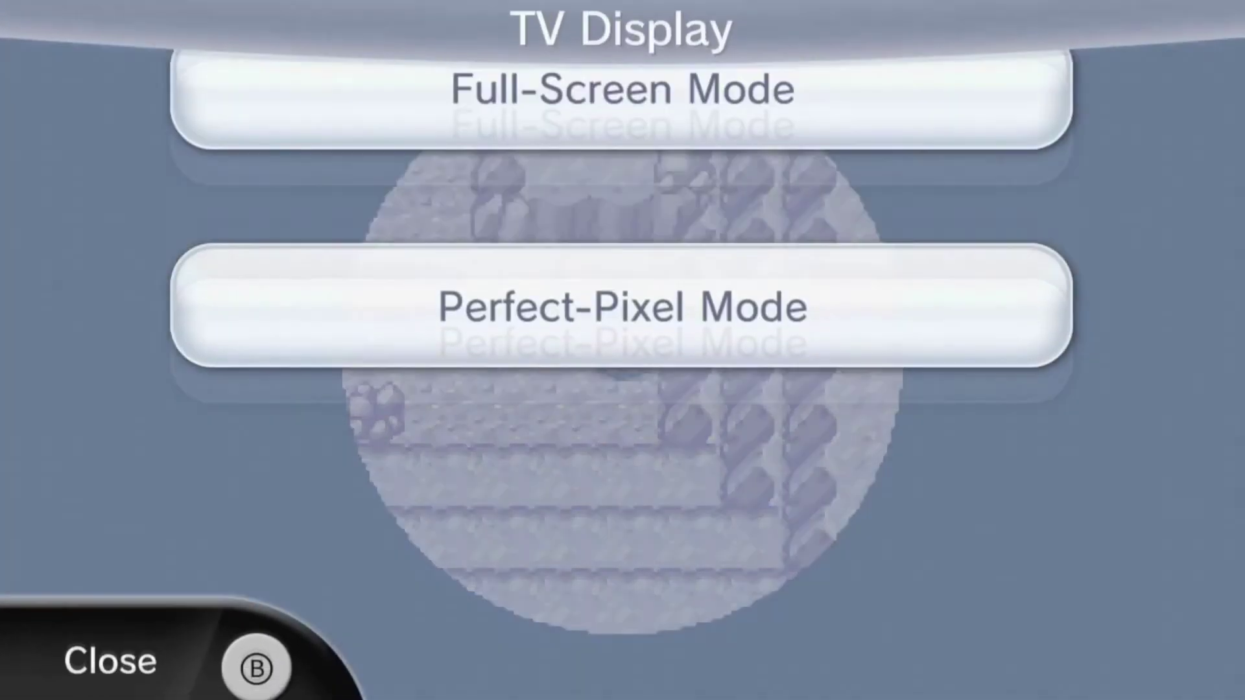
pyautogui.press('Up')
pyautogui.press('Escape')
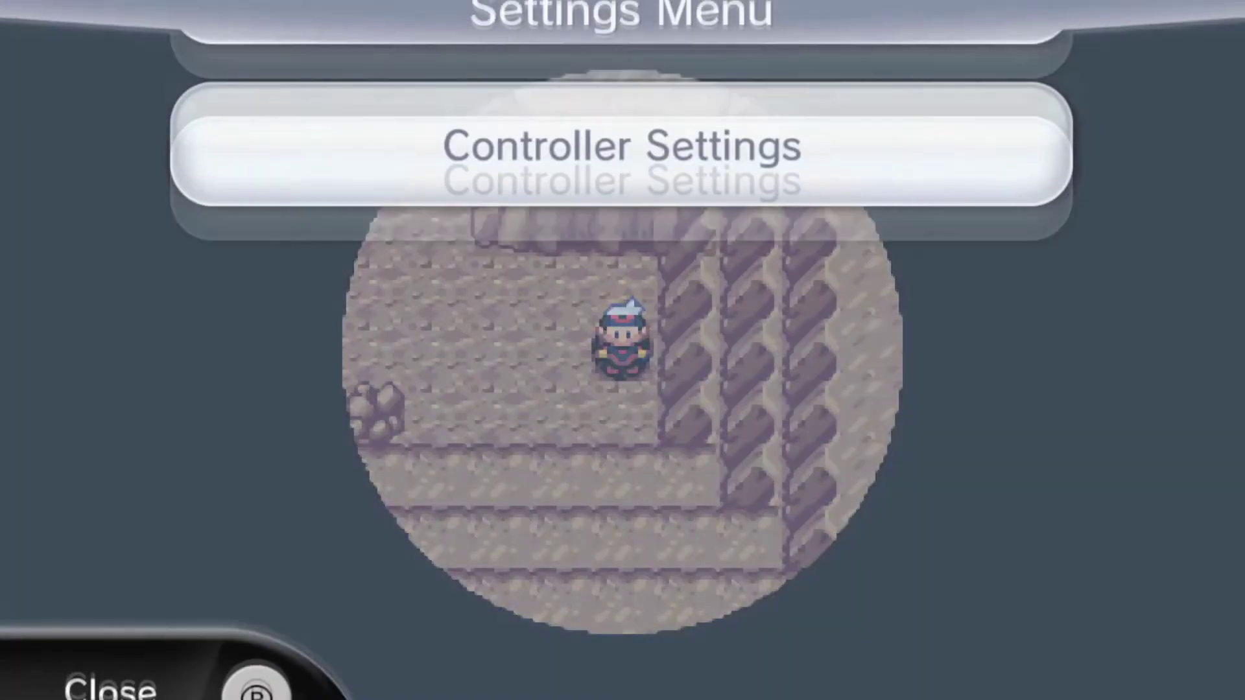
pyautogui.press('Up')
pyautogui.press('Escape')
pyautogui.press('Up')
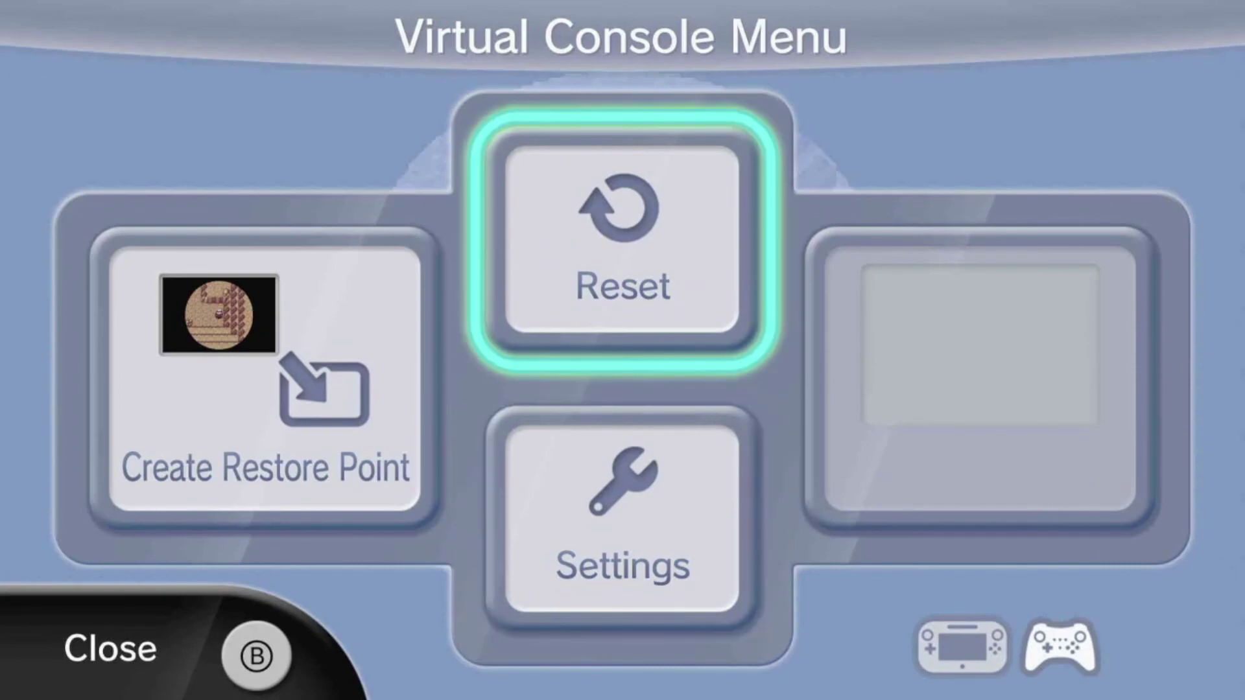
pyautogui.press('Left')
pyautogui.press('Escape')
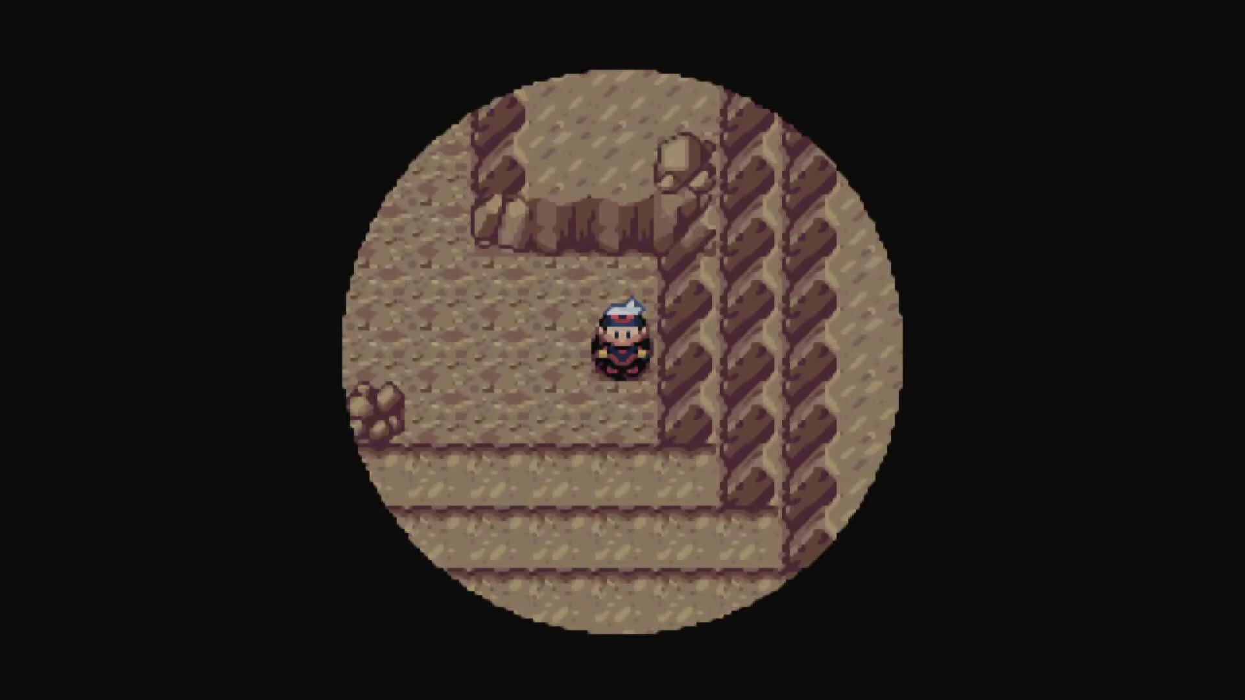
# Step off the ladder, walk one tile left and back, then face the trainer down
pyautogui.press('Down')
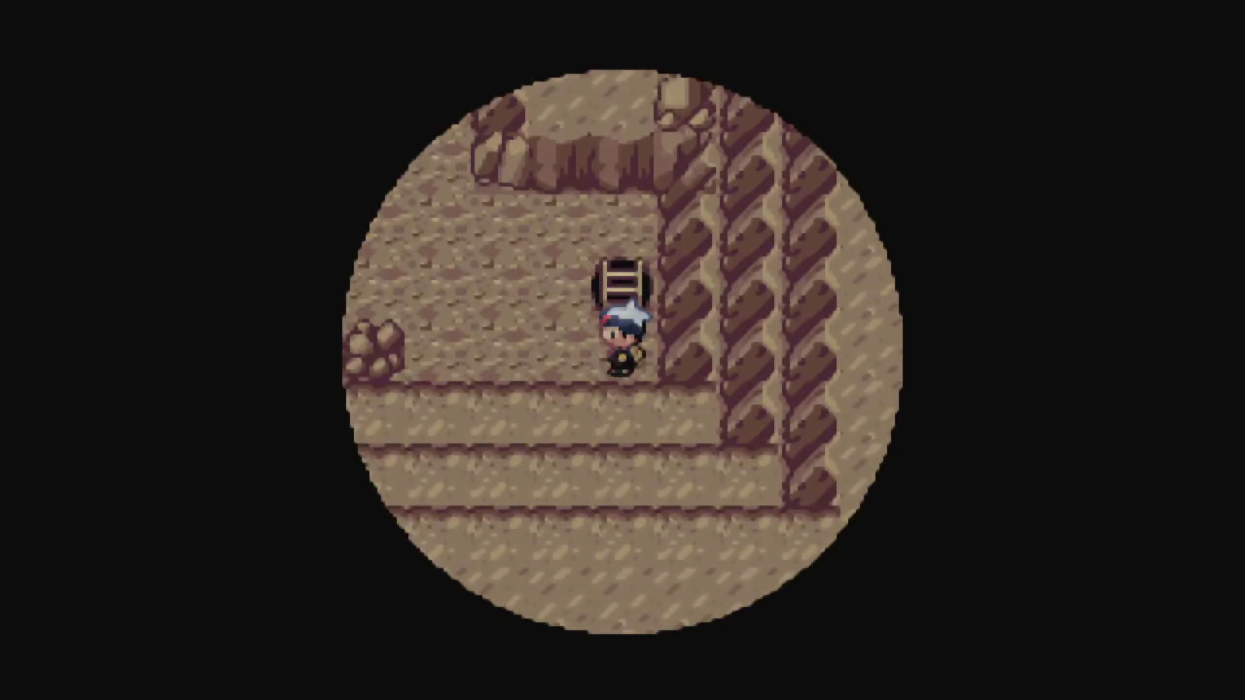
pyautogui.press('Left')
pyautogui.press('Right')
pyautogui.press('Up')
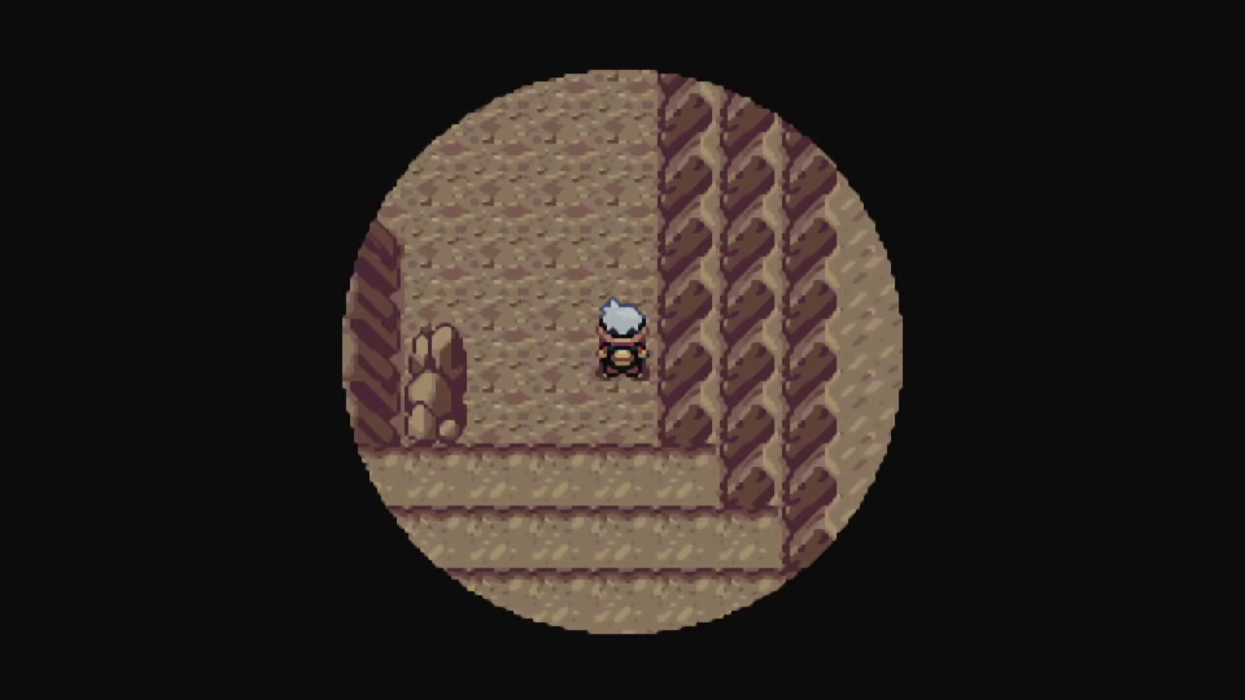
pyautogui.press('Down')
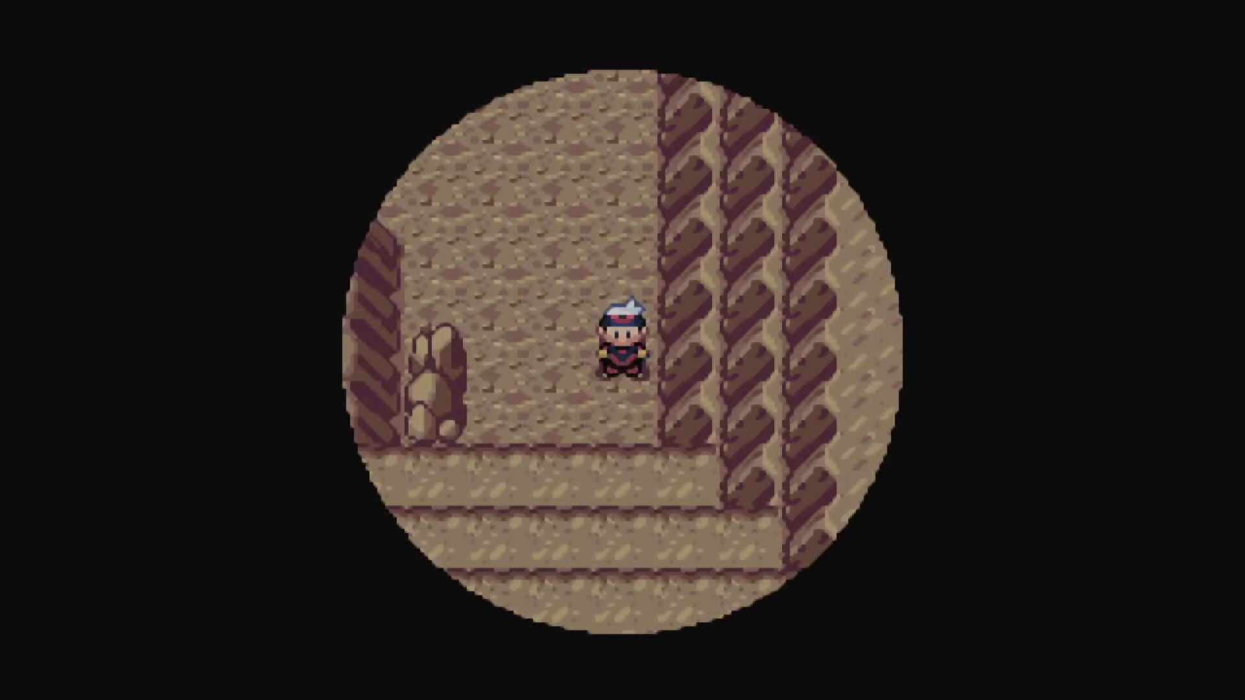